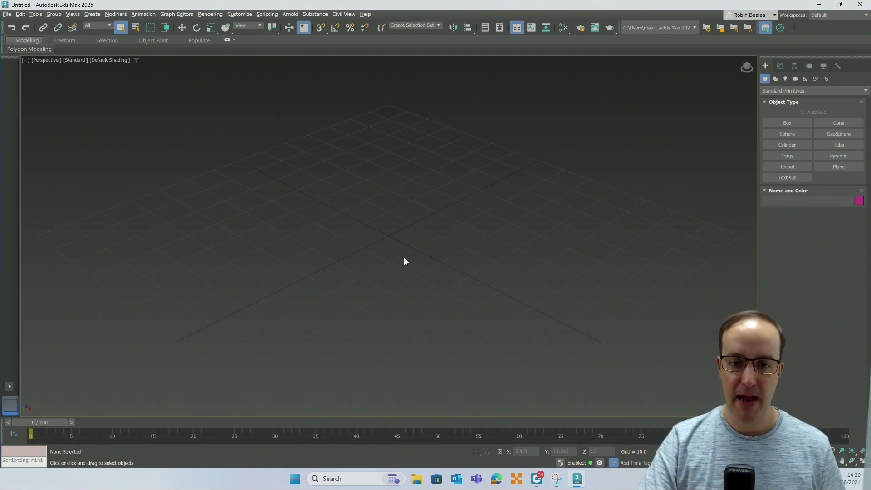
# Draw a ground plane about 139 units square across the grid.
pyautogui.moveTo(348, 211); pyautogui.dragTo(389, 250)
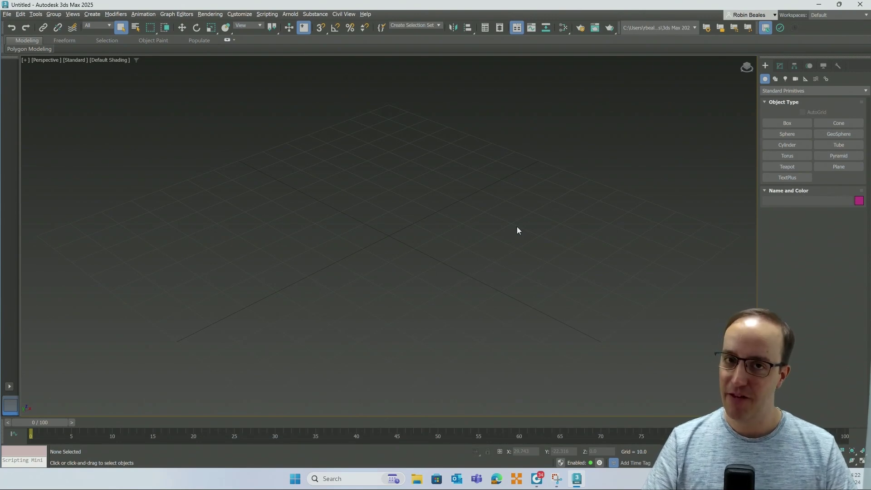
pyautogui.moveTo(466, 267); pyautogui.dragTo(436, 247, button='middle')
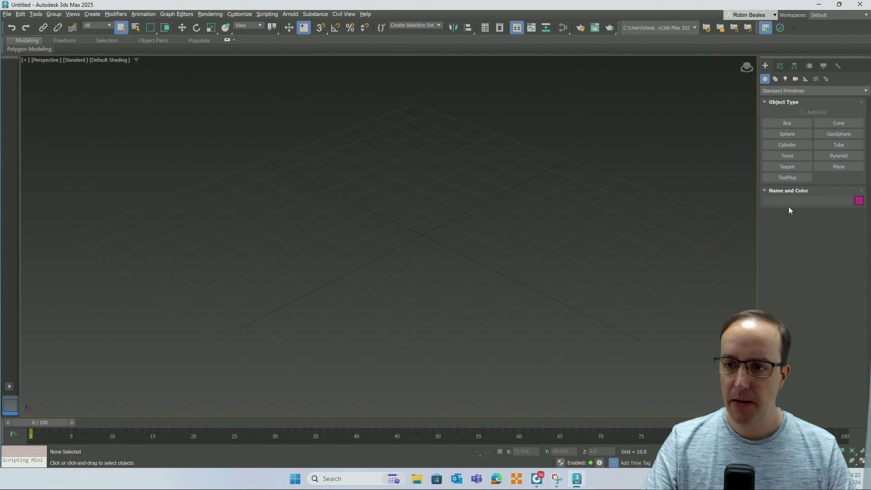
pyautogui.click(849, 166)
pyautogui.moveTo(413, 103); pyautogui.dragTo(447, 359)
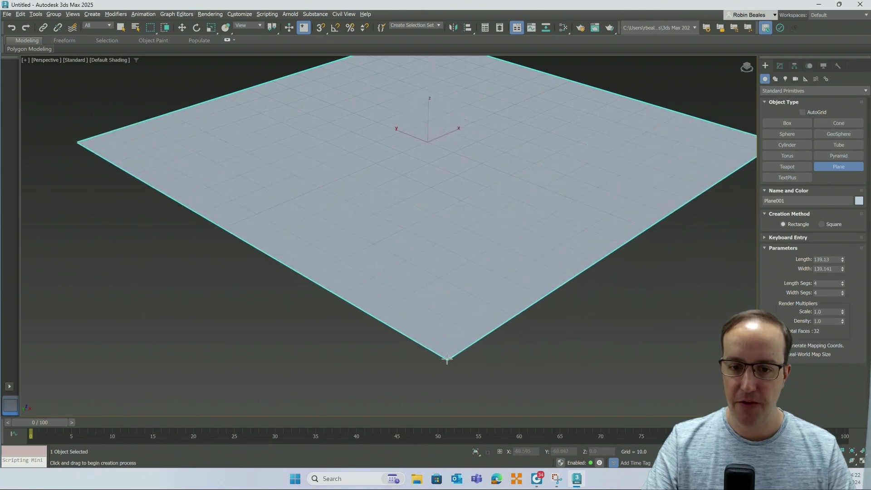
pyautogui.scroll(2, 427, 206)
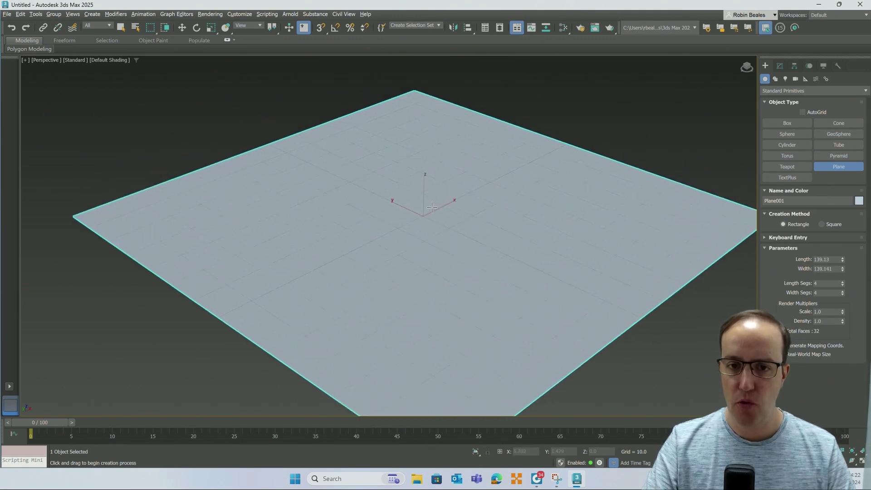
pyautogui.scroll(3, 427, 207)
pyautogui.moveTo(434, 218); pyautogui.dragTo(444, 252, button='middle')
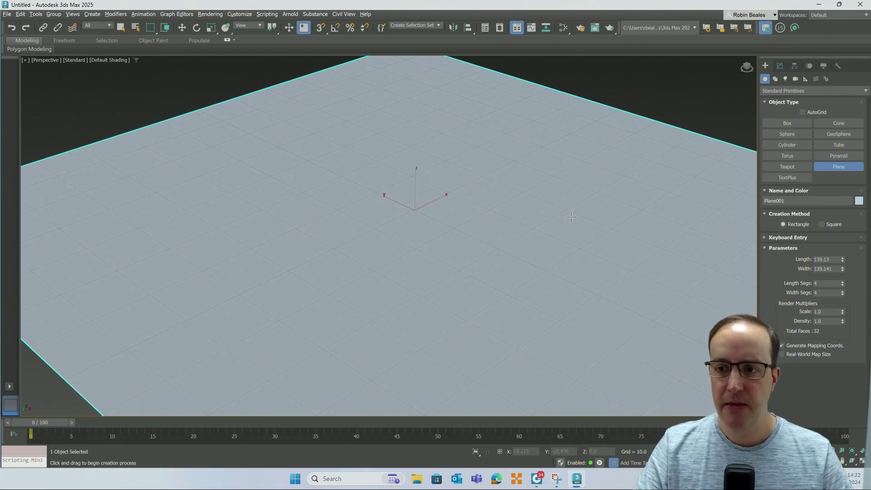
# Place a red teapot of radius 18.444 in the middle of the plane.
pyautogui.click(788, 144)
pyautogui.scroll(-3, 422, 307)
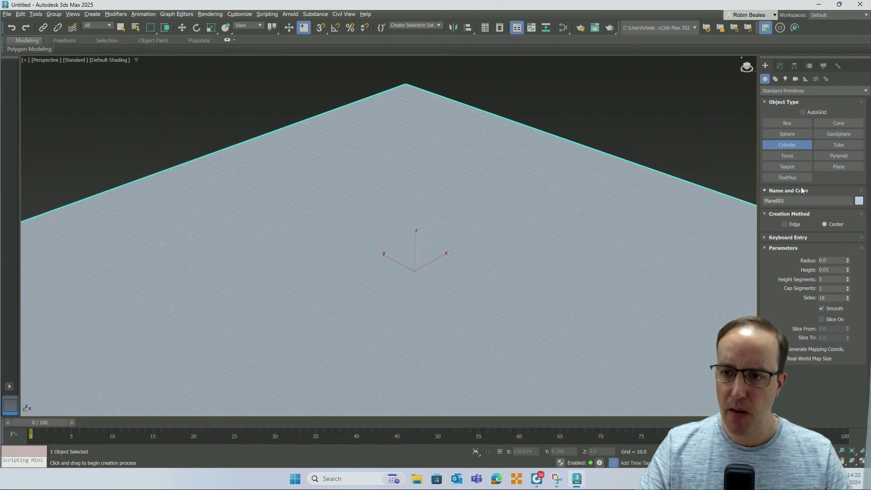
pyautogui.click(793, 167)
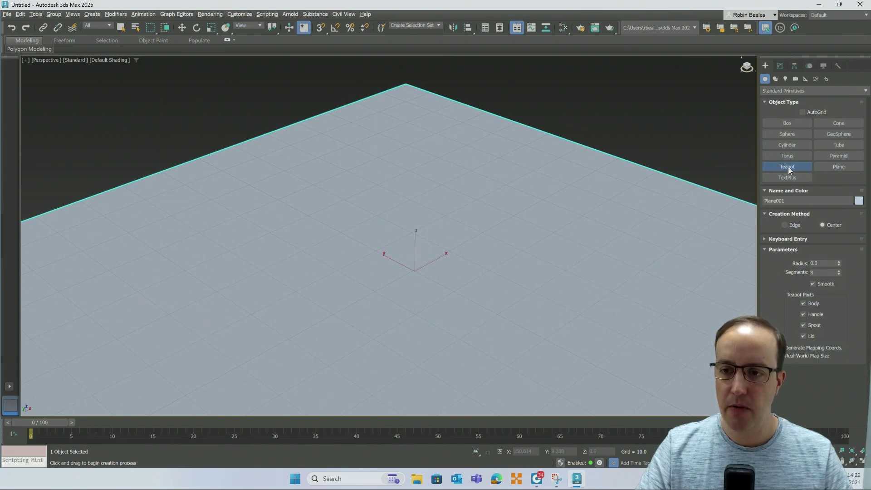
pyautogui.scroll(-3, 395, 172)
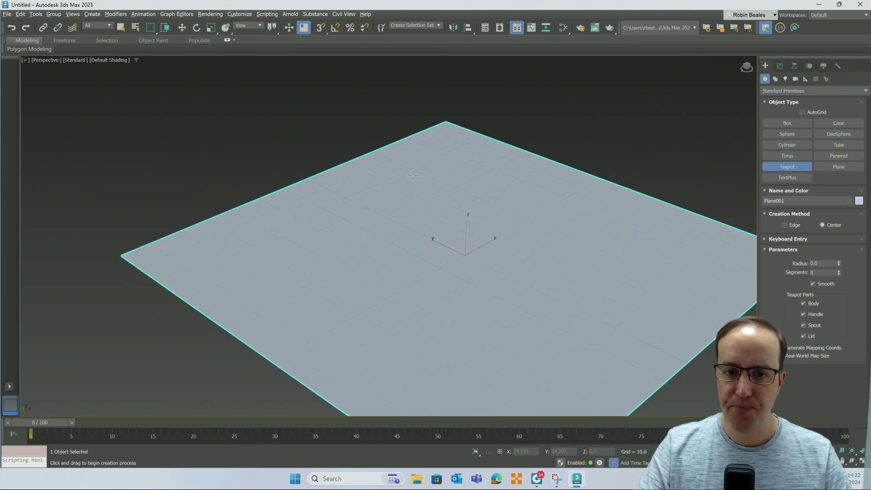
pyautogui.moveTo(446, 184); pyautogui.dragTo(365, 86)
# Rotate the teapot about 133° around its vertical axis and reposition it on the plane.
pyautogui.click(196, 27)
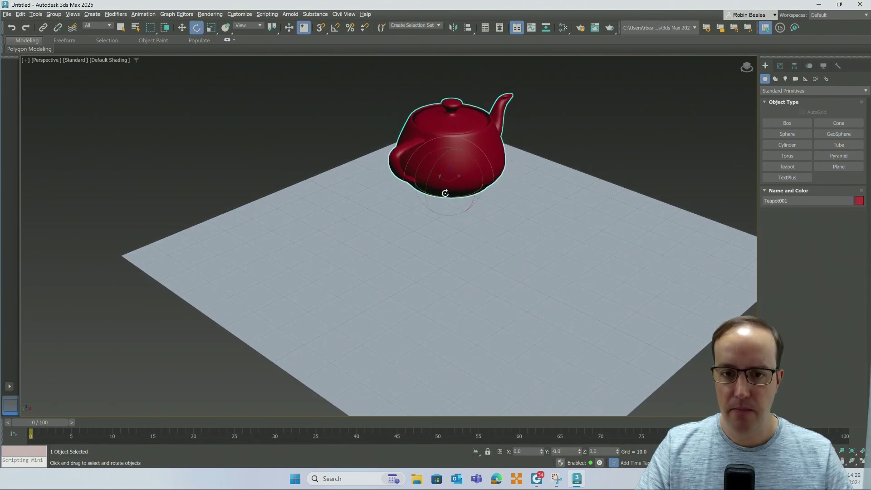
pyautogui.moveTo(436, 198); pyautogui.dragTo(481, 197)
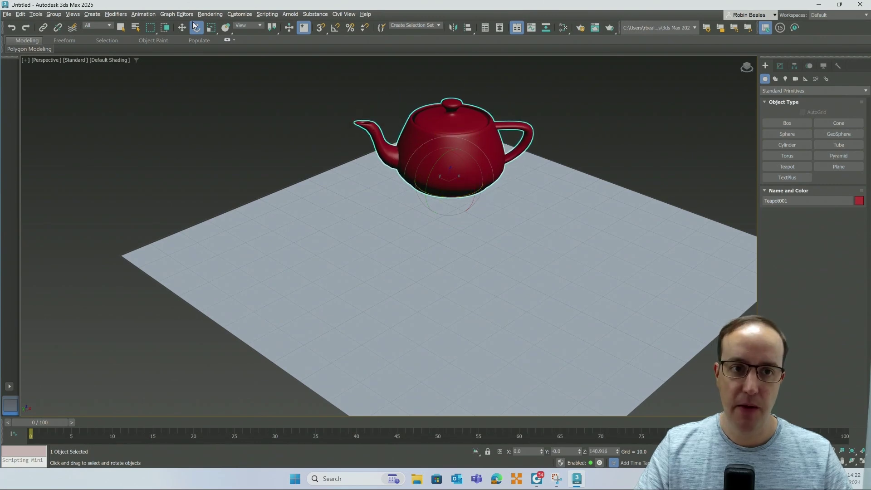
pyautogui.press('w')
pyautogui.moveTo(451, 169); pyautogui.dragTo(443, 179)
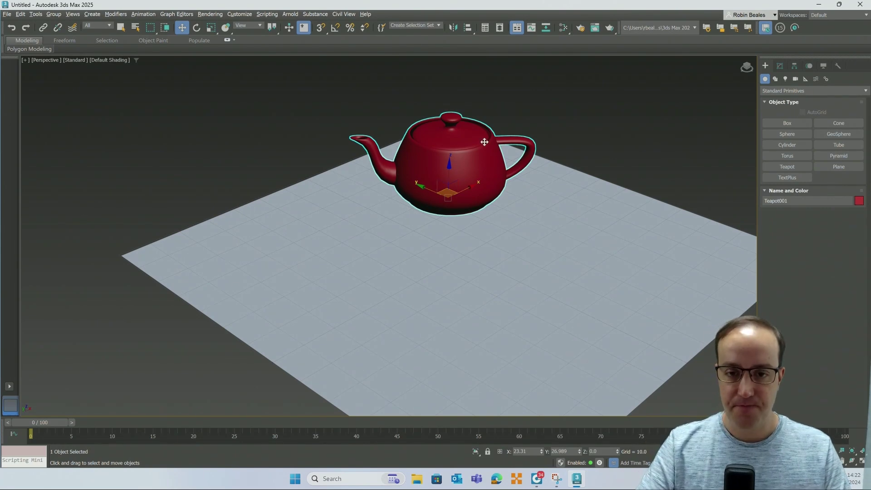
# Show the teapot's parameters (radius 18.087, 8 segments) in the Modify panel.
pyautogui.hotkey('ctrl', 'r')
pyautogui.moveTo(432, 158); pyautogui.dragTo(406, 193)
pyautogui.press('w')
pyautogui.scroll(3, 449, 182)
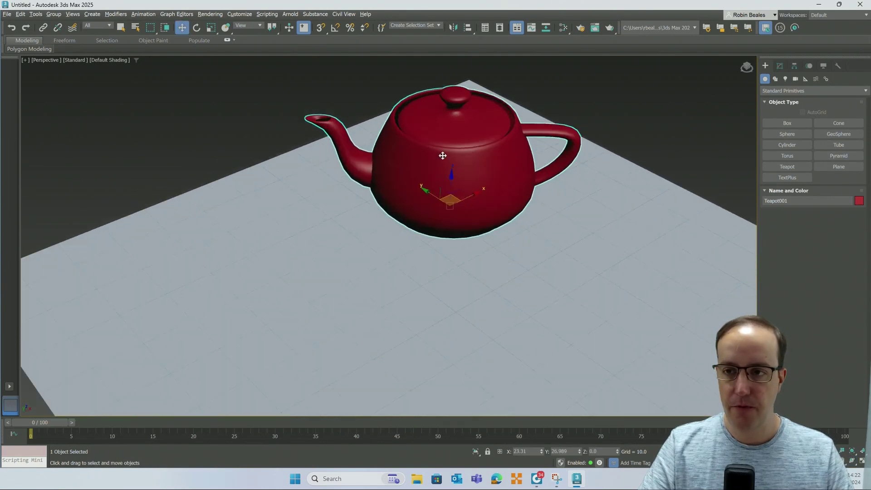
pyautogui.click(780, 66)
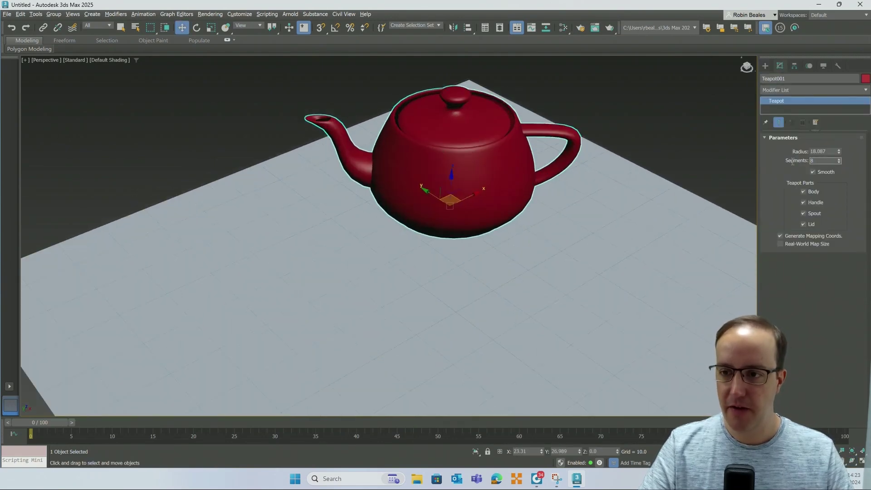
# Set the teapot's Segments to 16.
pyautogui.write('16')
pyautogui.press('Return')
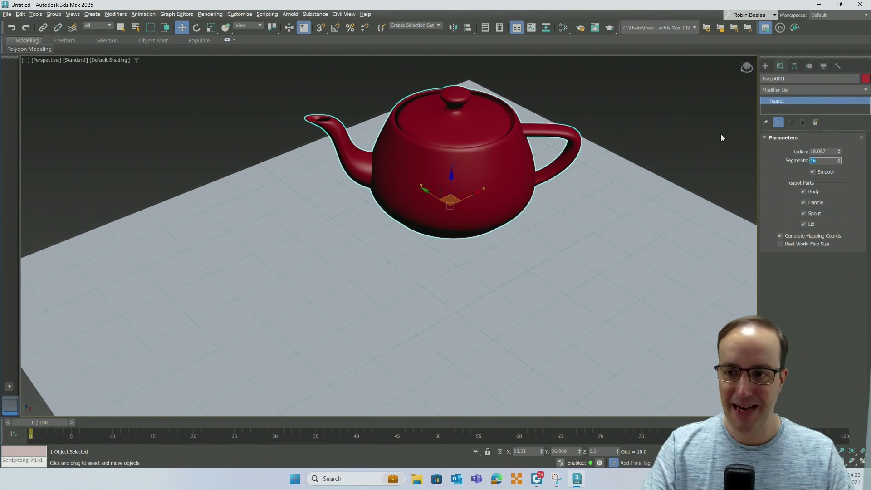
pyautogui.moveTo(654, 136); pyautogui.dragTo(643, 151, button='middle')
pyautogui.hotkey('ctrl', 'r')
pyautogui.moveTo(453, 200)
pyautogui.mouseDown()
pyautogui.moveTo(454, 181)
pyautogui.moveTo(451, 196)
pyautogui.mouseUp()
pyautogui.press('Escape')
pyautogui.scroll(-3, 578, 180)
pyautogui.scroll(3, 578, 180)
# Non-uniformly scale the teapot on Z into a tall coffee-pot shape.
pyautogui.click(611, 111)
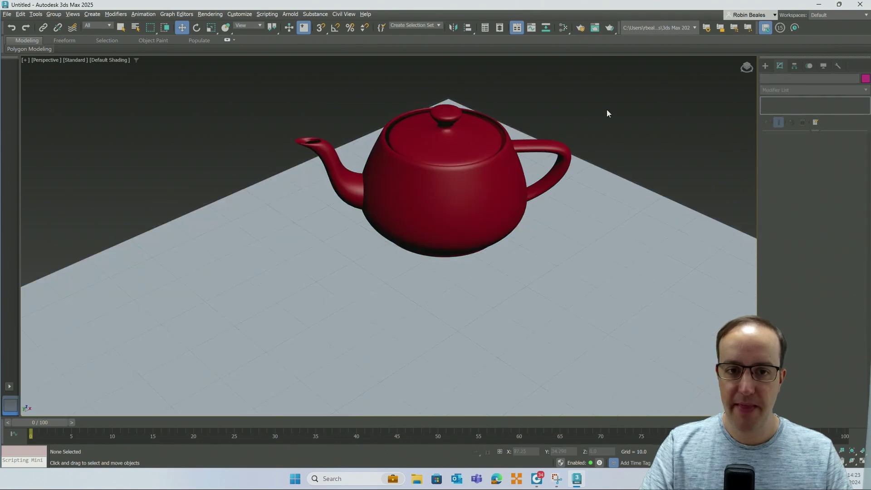
pyautogui.click(450, 156)
pyautogui.click(211, 28)
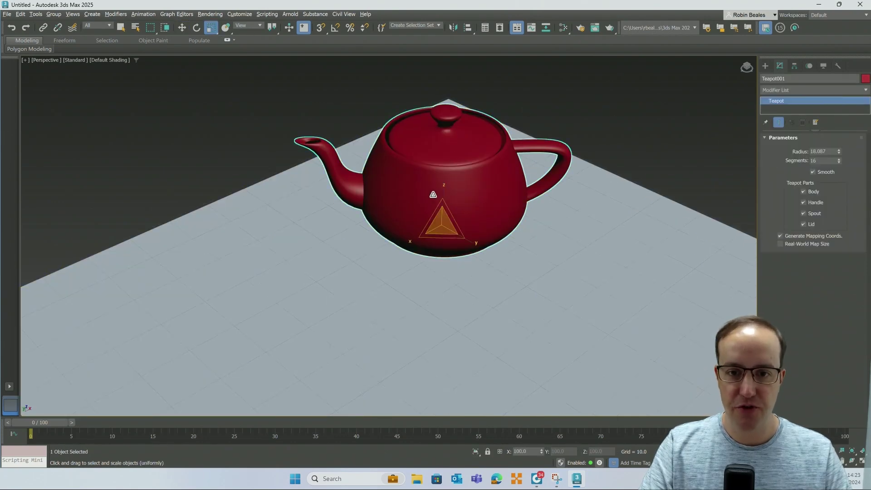
pyautogui.moveTo(443, 188); pyautogui.dragTo(444, 171)
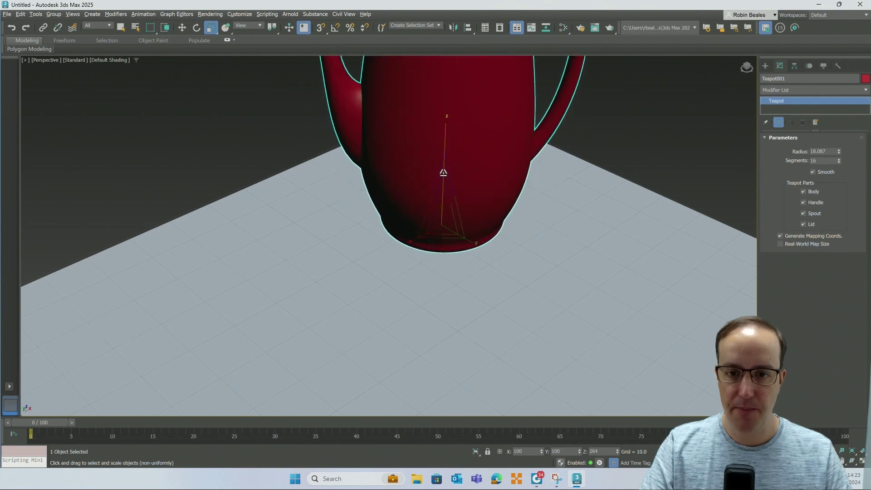
pyautogui.scroll(-5, 443, 171)
pyautogui.hotkey('ctrl', 'r')
pyautogui.moveTo(454, 151); pyautogui.dragTo(519, 186)
pyautogui.rightClick(519, 186)
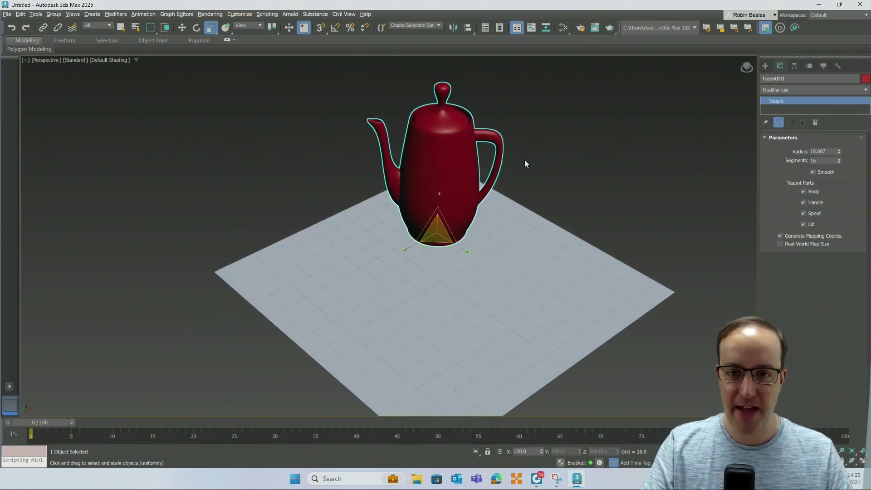
pyautogui.click(766, 67)
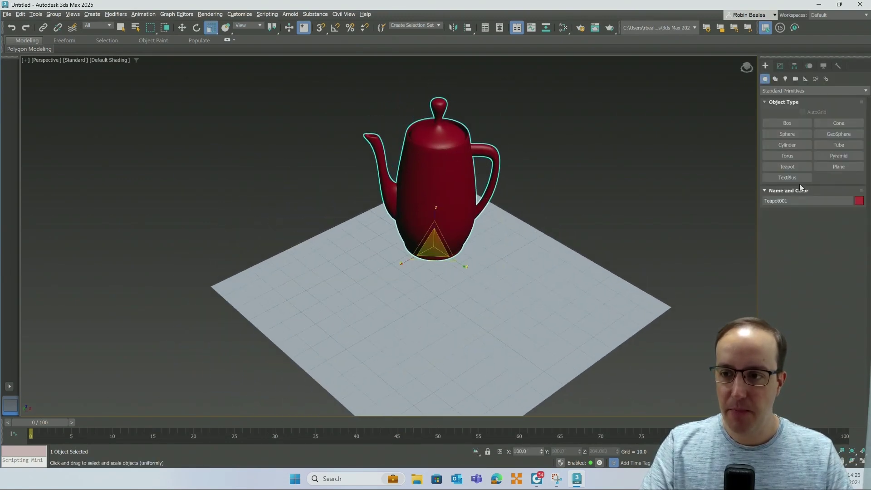
# In Top view, draw a second plane about 214 × 290 units centred over the teapot.
pyautogui.click(837, 167)
pyautogui.press('t')
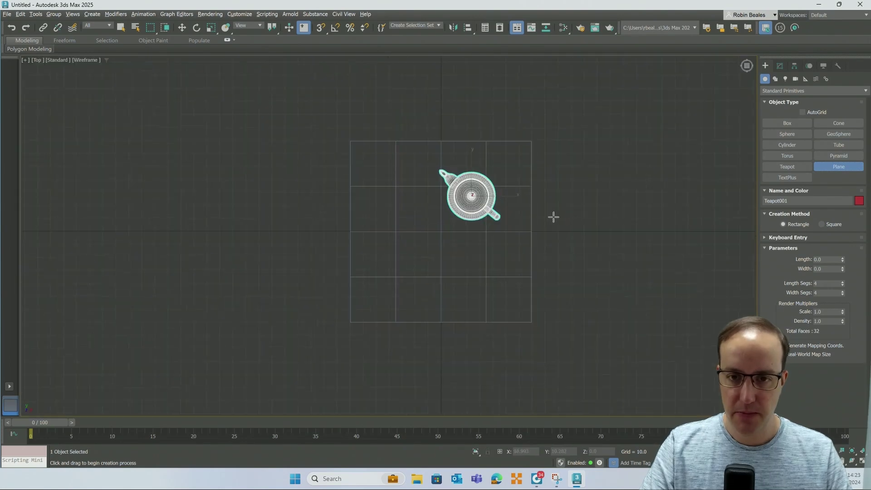
pyautogui.scroll(-5, 556, 217)
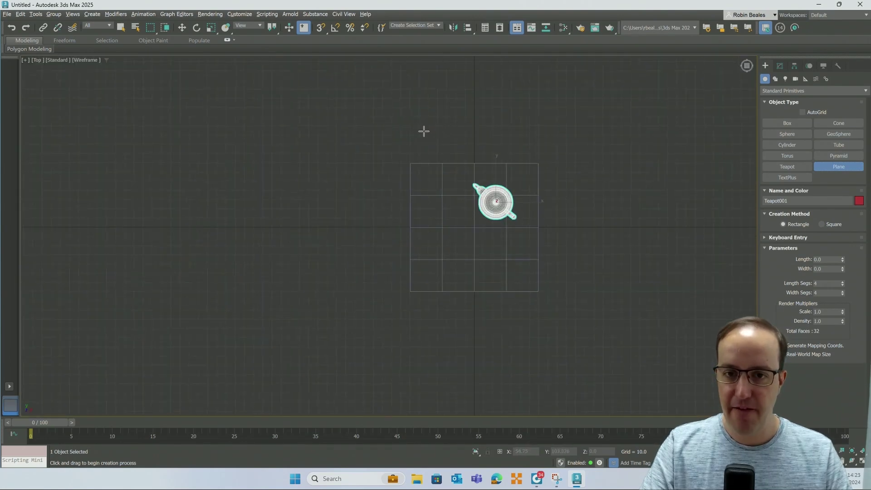
pyautogui.moveTo(410, 122); pyautogui.dragTo(681, 322)
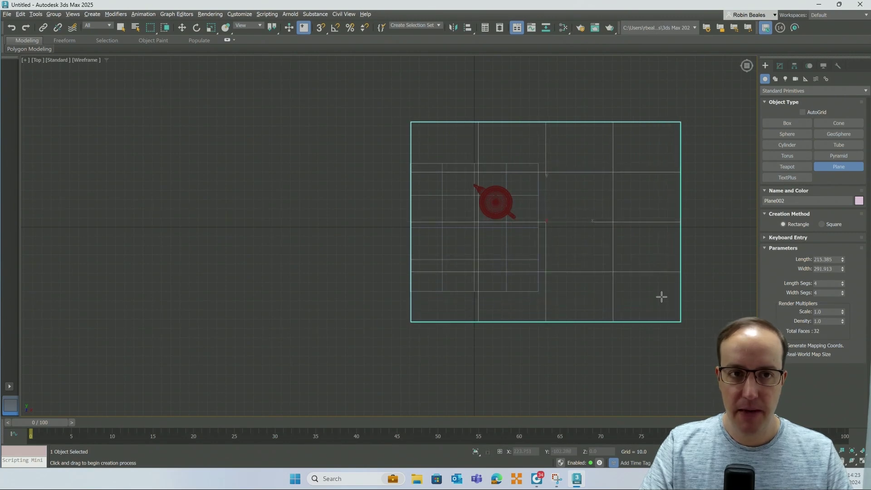
pyautogui.click(183, 28)
pyautogui.moveTo(555, 210); pyautogui.dragTo(510, 189)
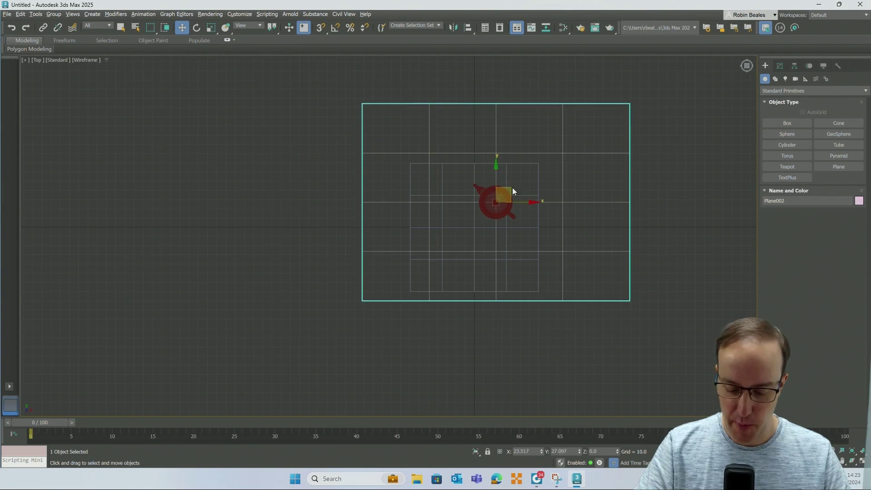
# In Left view, raise Plane002 well above the teapot, then select it in Perspective.
pyautogui.press('l')
pyautogui.moveTo(342, 199); pyautogui.dragTo(341, 99)
pyautogui.moveTo(341, 99); pyautogui.dragTo(323, 245, button='middle')
pyautogui.moveTo(335, 244); pyautogui.dragTo(351, 74)
pyautogui.click(400, 213)
pyautogui.press('p')
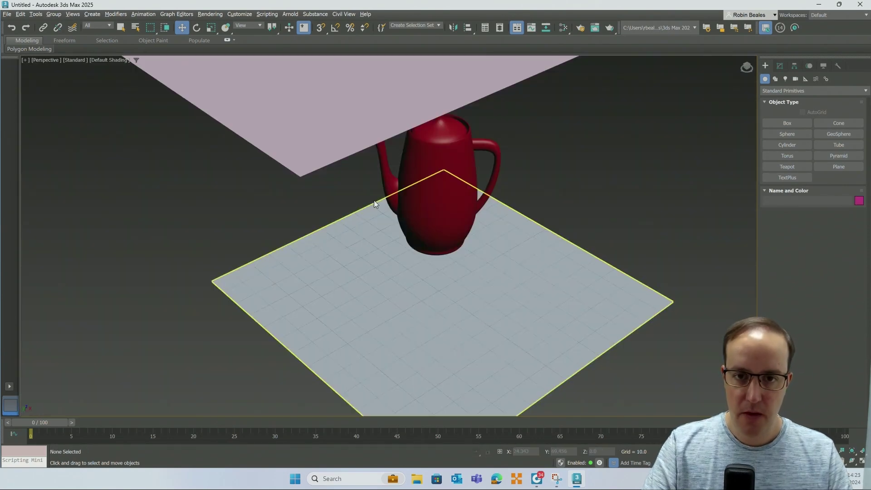
pyautogui.scroll(-4, 374, 200)
pyautogui.keyDown('alt'); pyautogui.moveTo(480, 181); pyautogui.dragTo(418, 162, button='middle'); pyautogui.keyUp('alt')
pyautogui.click(412, 152)
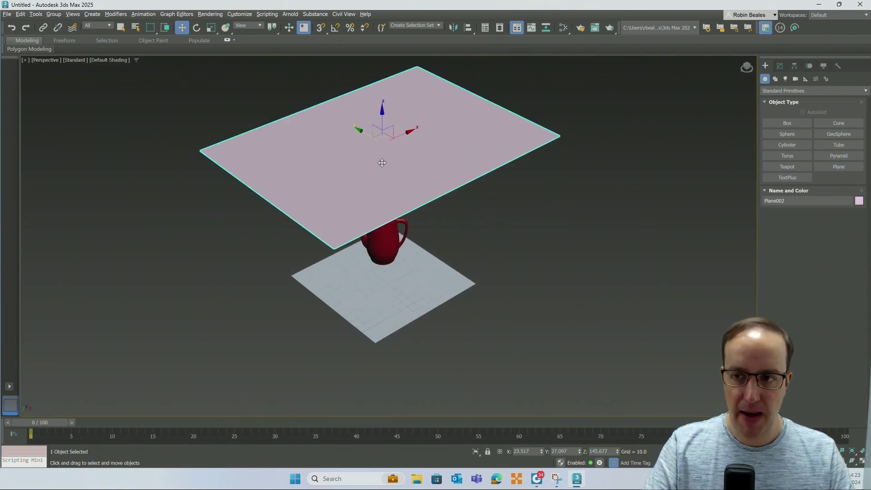
# Set Plane002's Length Segs and Width Segs to 50 each.
pyautogui.click(780, 66)
pyautogui.click(826, 172)
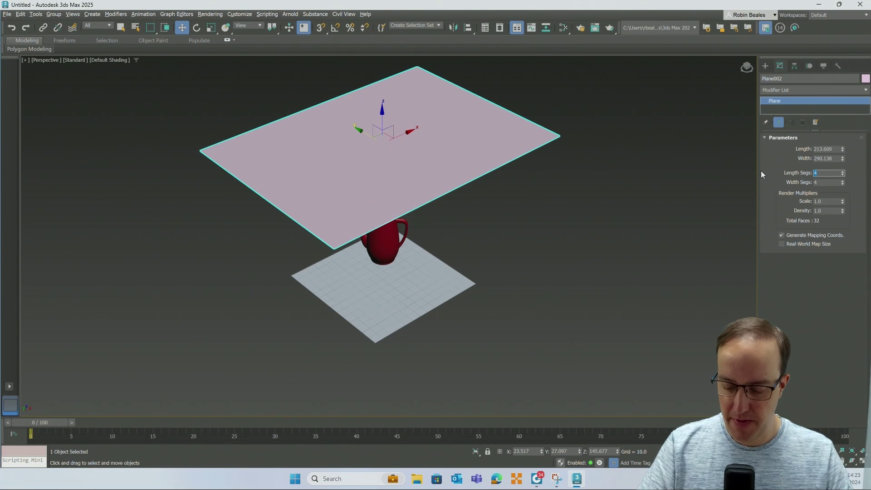
pyautogui.write('50')
pyautogui.press('Tab')
pyautogui.write('50')
pyautogui.press('Return')
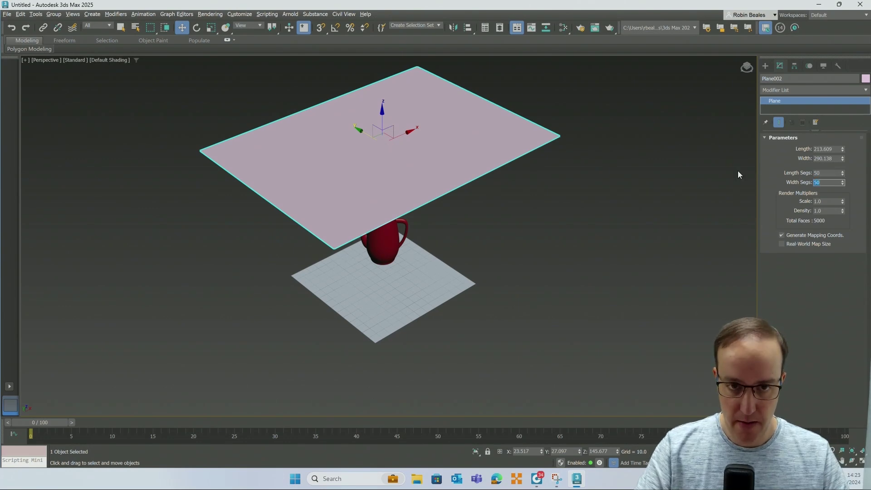
# Show edged faces and raise Plane002 to 100 length and 100 width segments.
pyautogui.click(129, 79)
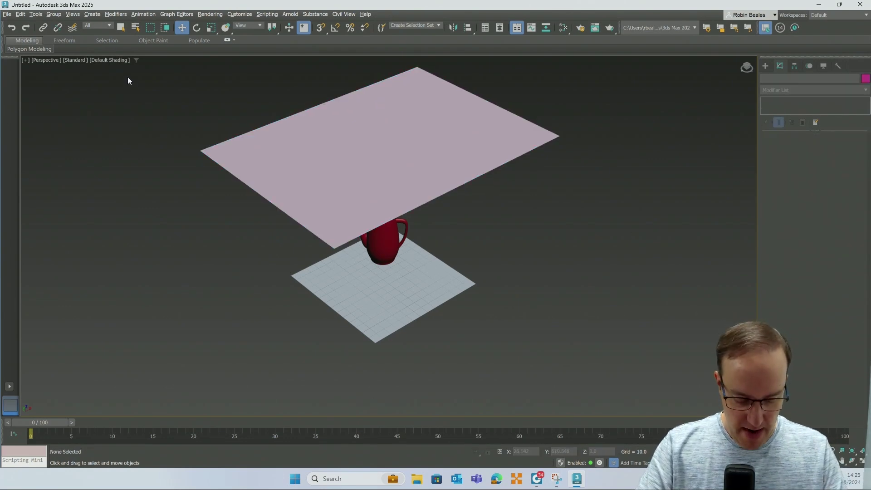
pyautogui.press('F4')
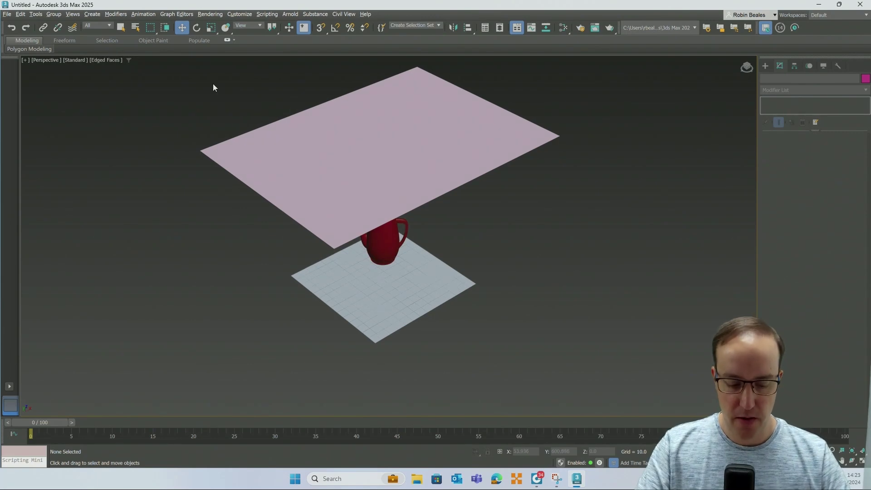
pyautogui.click(322, 115)
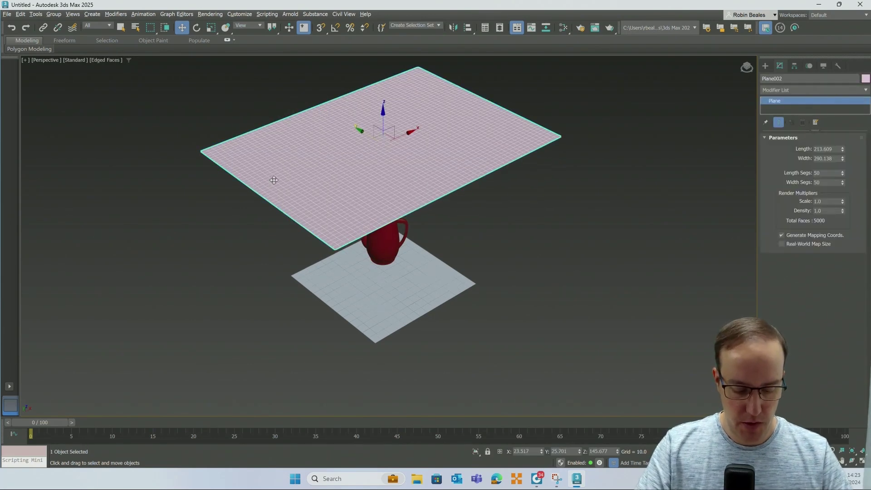
pyautogui.moveTo(274, 177); pyautogui.dragTo(273, 172)
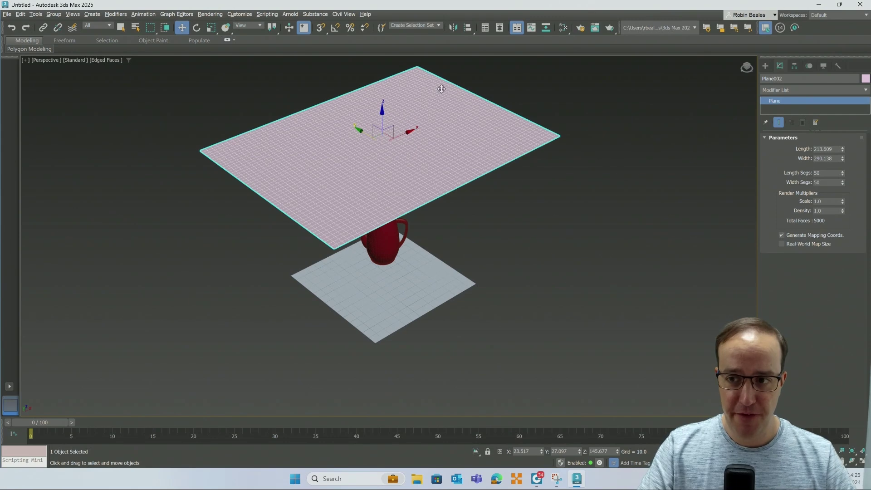
pyautogui.doubleClick(819, 173)
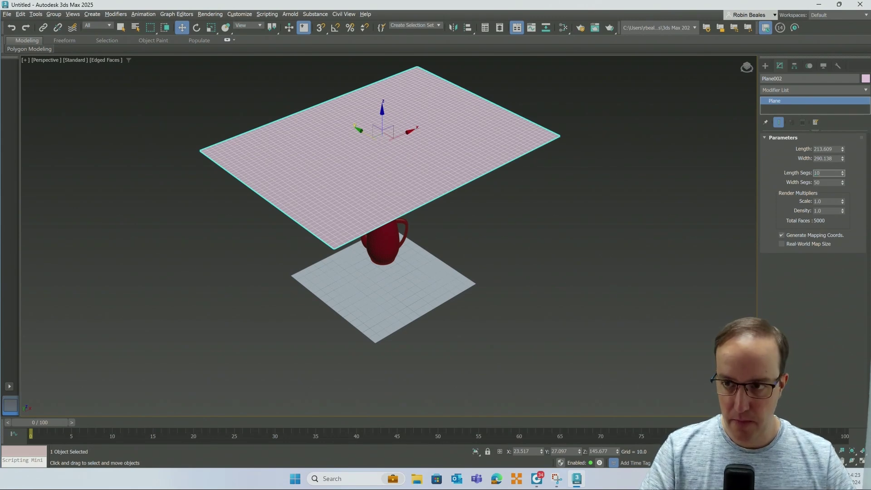
pyautogui.write('100')
pyautogui.press('Tab')
pyautogui.write('100')
pyautogui.press('Return')
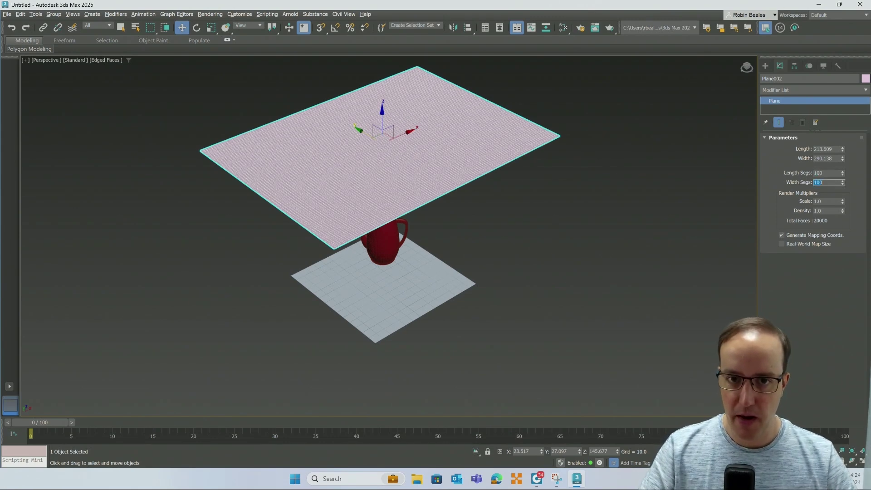
# Resize Plane002 to Length 300 and Width 300.
pyautogui.click(672, 226)
pyautogui.click(355, 130)
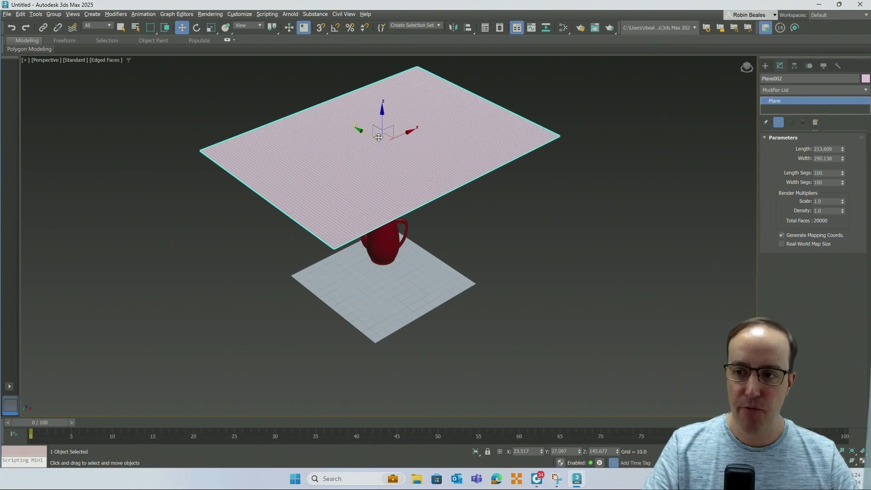
pyautogui.doubleClick(827, 148)
pyautogui.write('3')
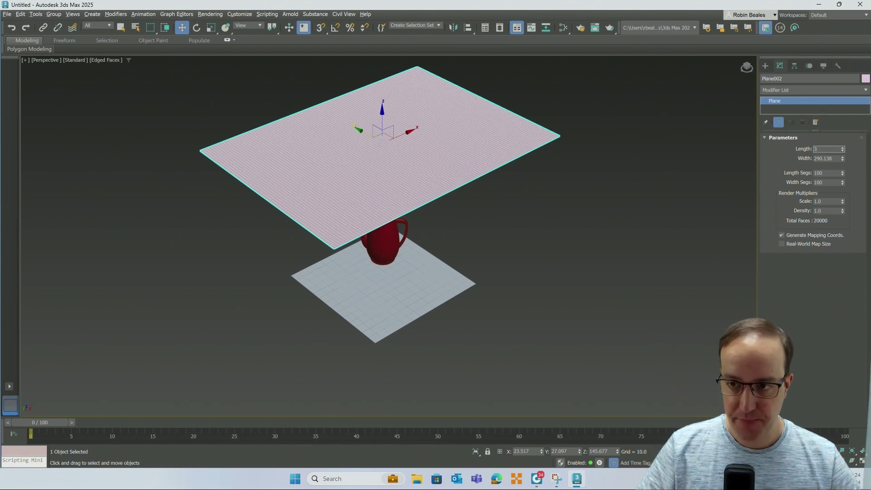
pyautogui.write('00')
pyautogui.press('Tab')
pyautogui.write('300')
pyautogui.press('Return')
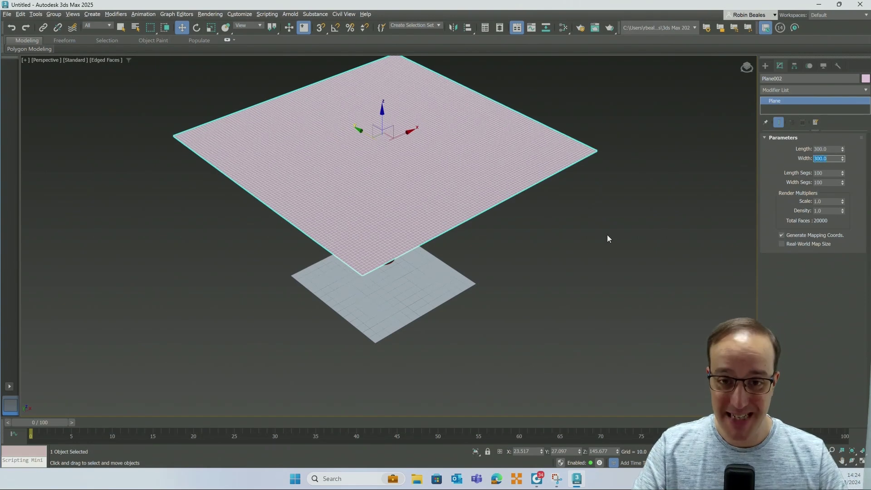
# Check the 300 × 300 plane from Top and Perspective views and reselect it.
pyautogui.press('t')
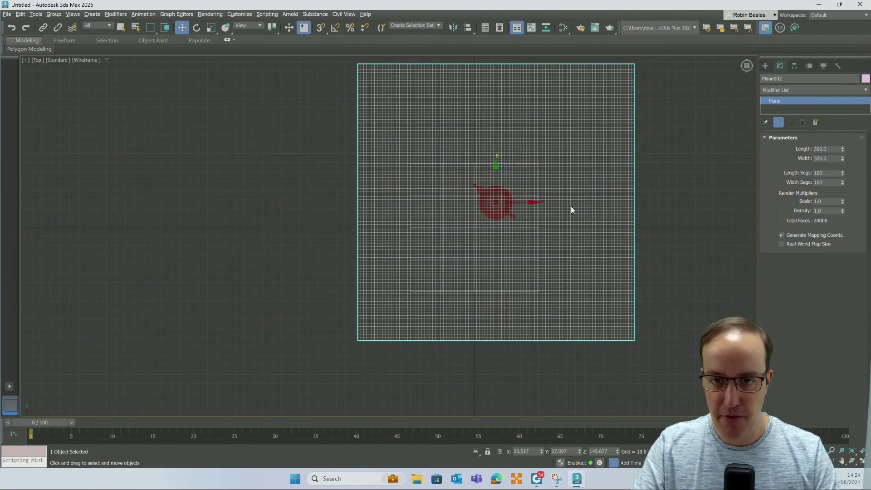
pyautogui.press('p')
pyautogui.keyDown('alt'); pyautogui.moveTo(509, 209); pyautogui.dragTo(511, 251, button='middle'); pyautogui.keyUp('alt')
pyautogui.click(489, 263)
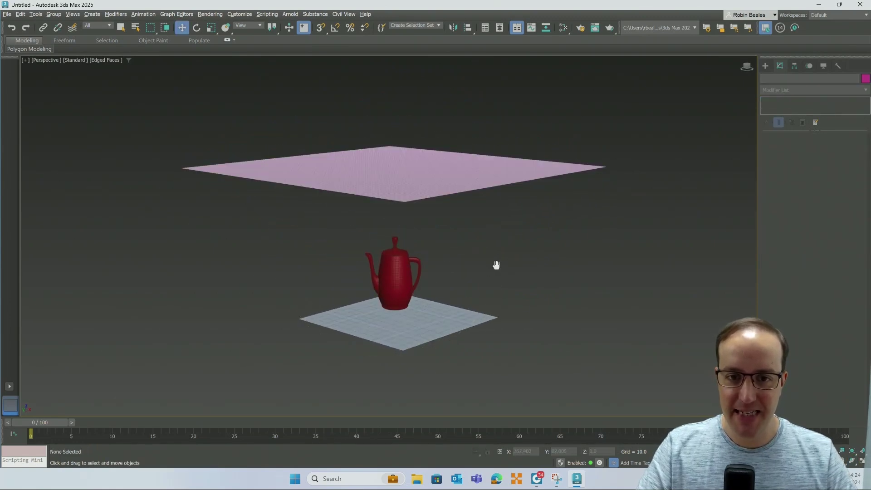
pyautogui.moveTo(397, 174); pyautogui.dragTo(414, 187, button='middle')
pyautogui.click(414, 186)
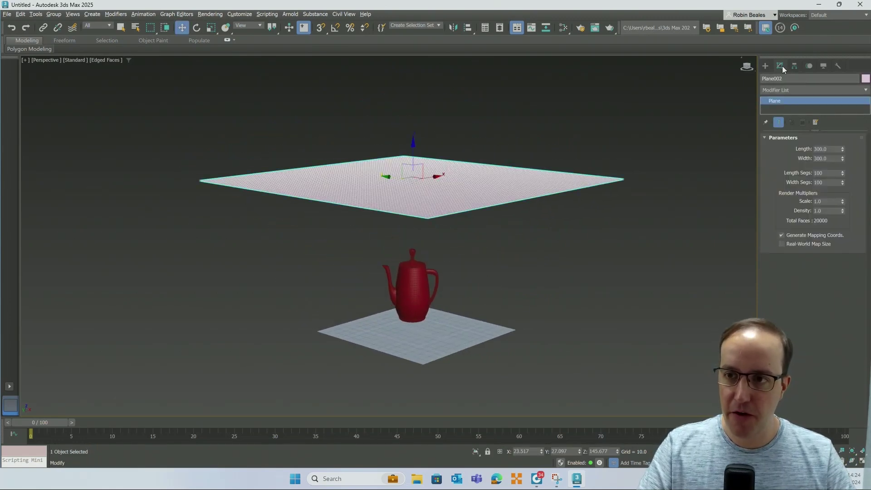
pyautogui.click(785, 89)
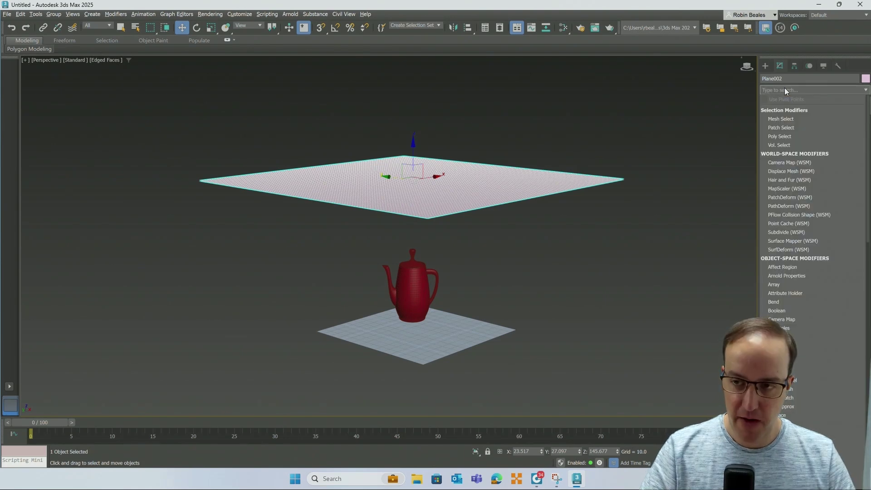
# Apply the Cloth modifier to Plane002 by searching 'cloth' in the Modifier List.
pyautogui.write('cloth')
pyautogui.click(769, 111)
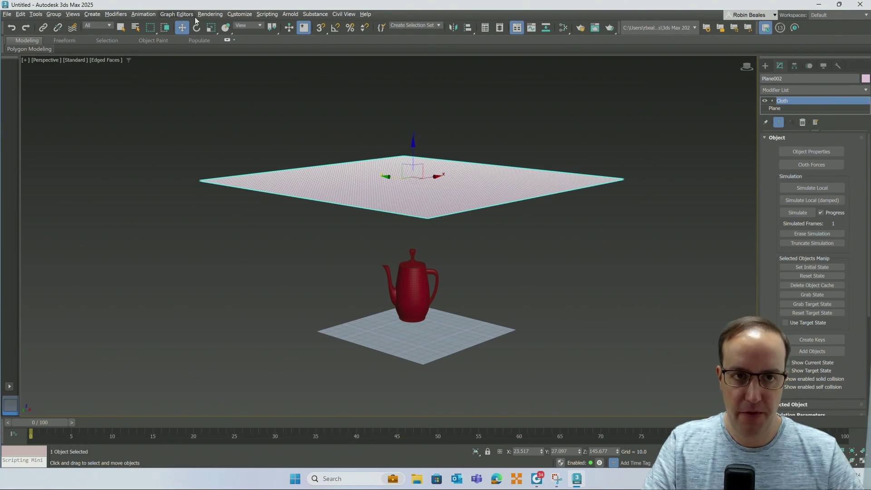
pyautogui.click(143, 14)
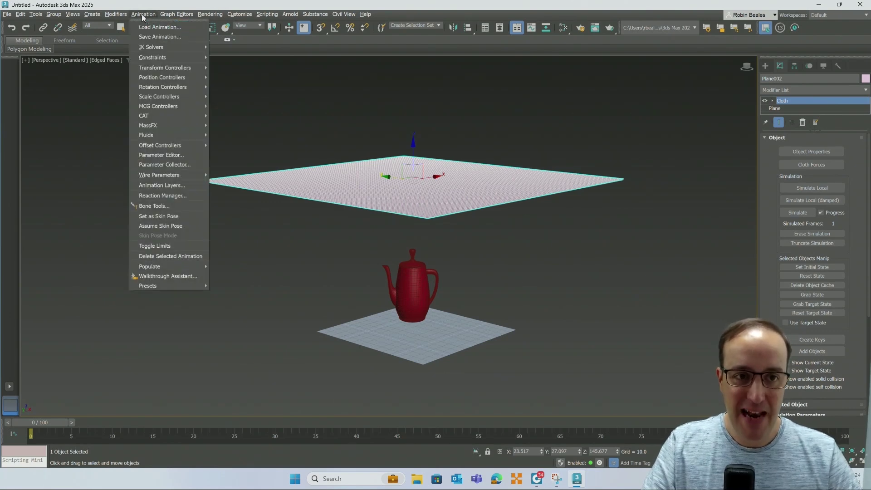
pyautogui.moveTo(173, 125)
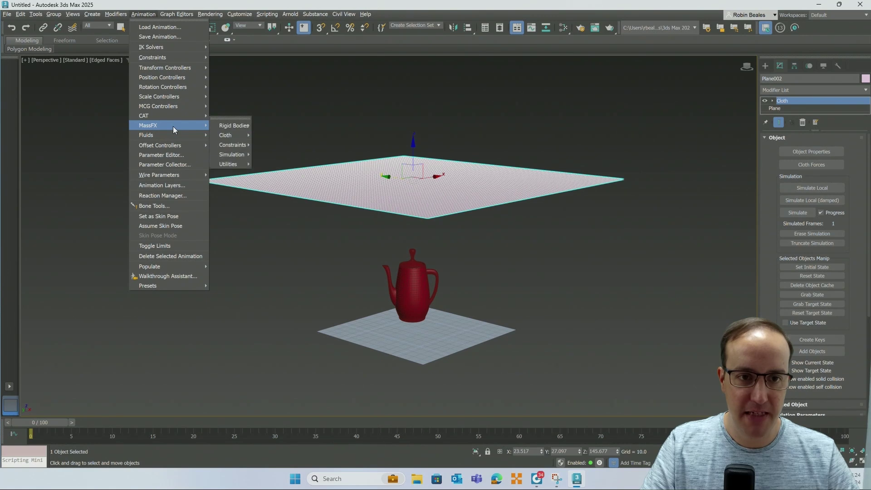
pyautogui.moveTo(224, 136)
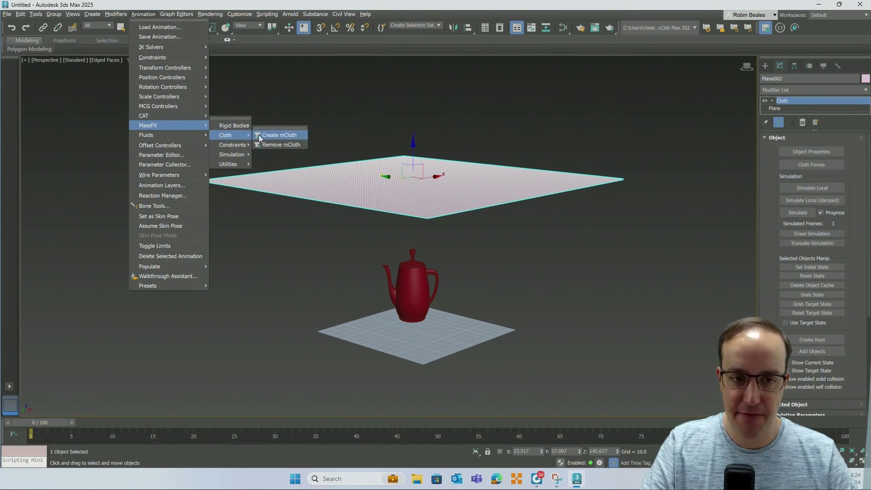
pyautogui.click(356, 92)
pyautogui.click(393, 164)
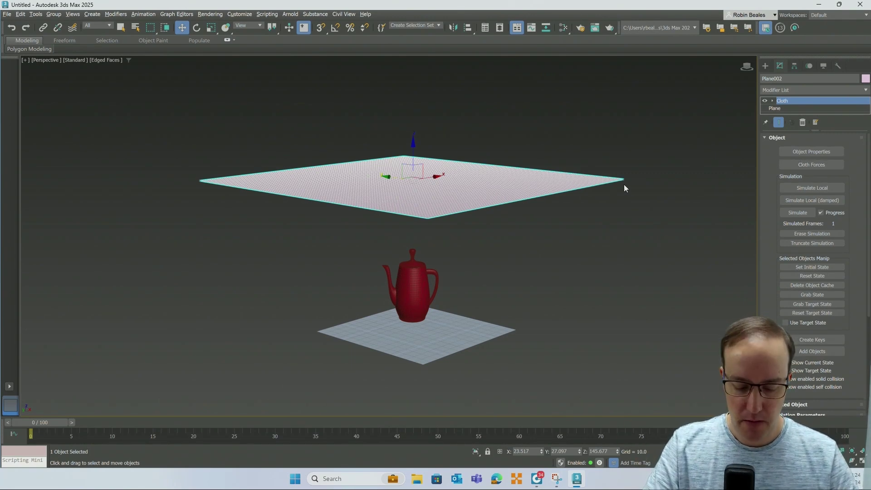
pyautogui.keyDown('alt'); pyautogui.moveTo(430, 200); pyautogui.dragTo(500, 208, button='middle'); pyautogui.keyUp('alt')
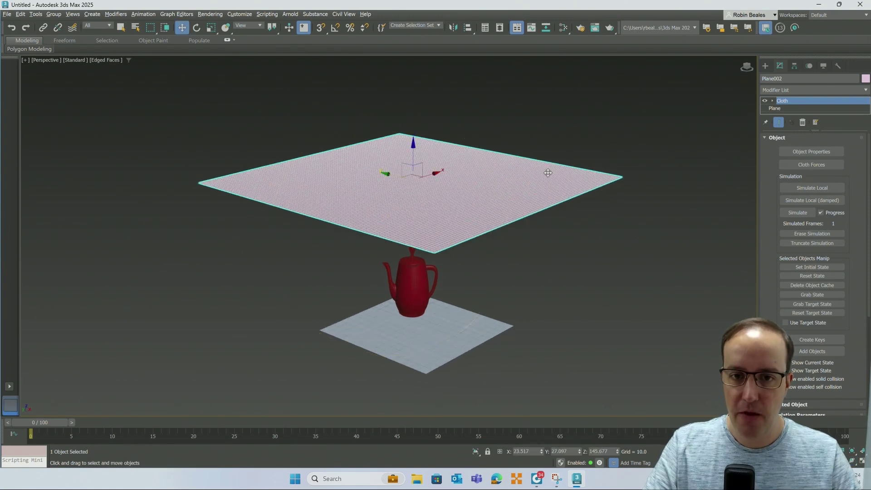
# In Object Properties, make Plane002 a Cloth object with the Cashmere preset.
pyautogui.click(812, 151)
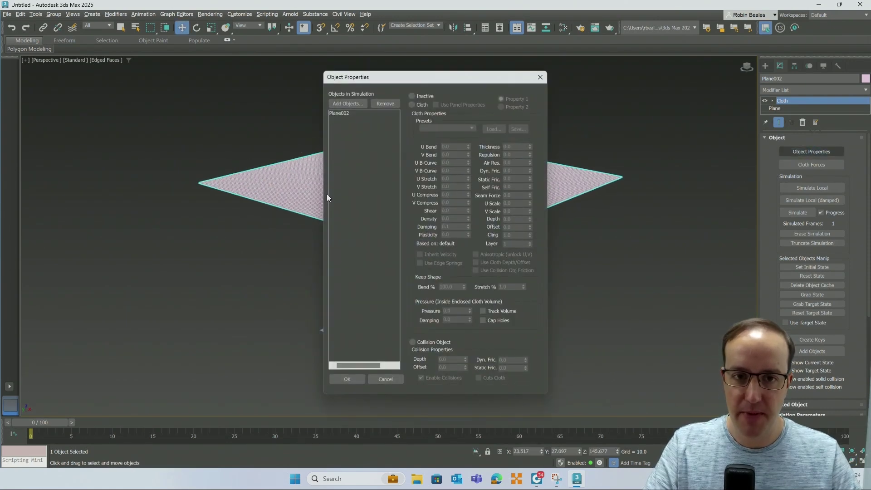
pyautogui.moveTo(377, 83); pyautogui.dragTo(76, 70)
pyautogui.click(43, 100)
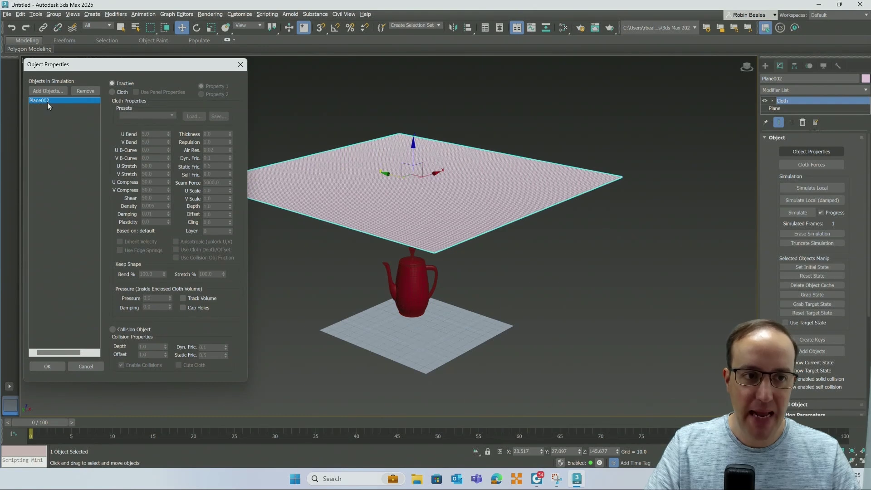
pyautogui.click(113, 92)
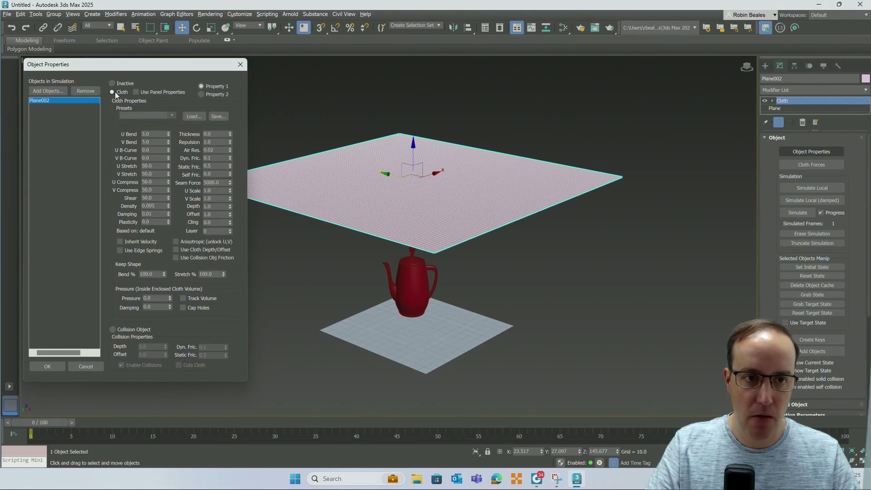
pyautogui.click(173, 115)
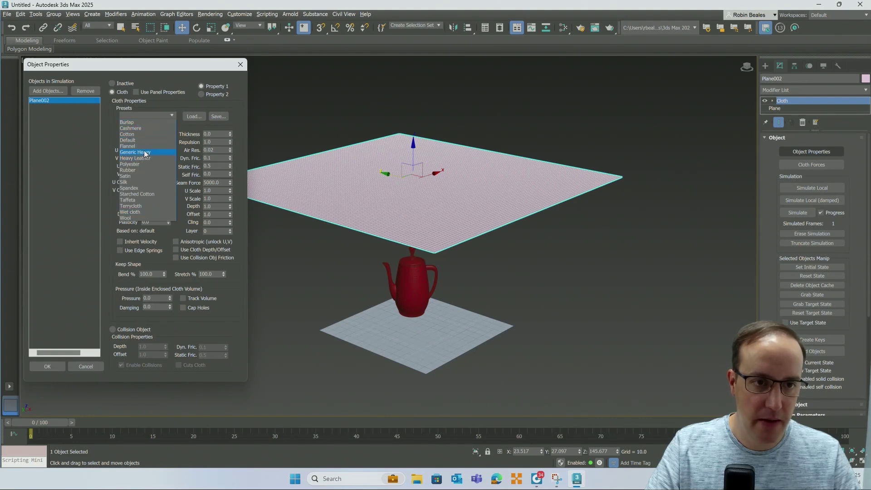
pyautogui.click(144, 128)
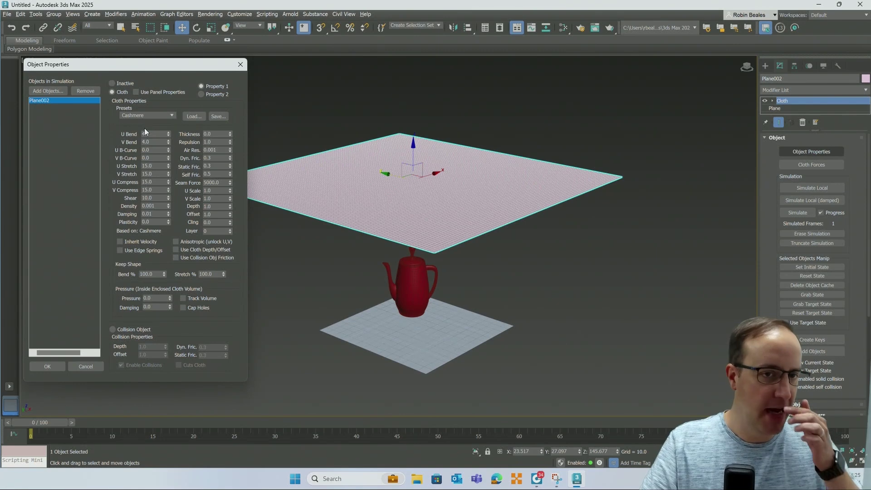
# Settle the cloth preset back on Cashmere and bring up the Add Objects list.
pyautogui.click(195, 117)
pyautogui.press('Escape')
pyautogui.click(164, 115)
pyautogui.scroll(3, 159, 123)
pyautogui.click(156, 127)
pyautogui.click(157, 114)
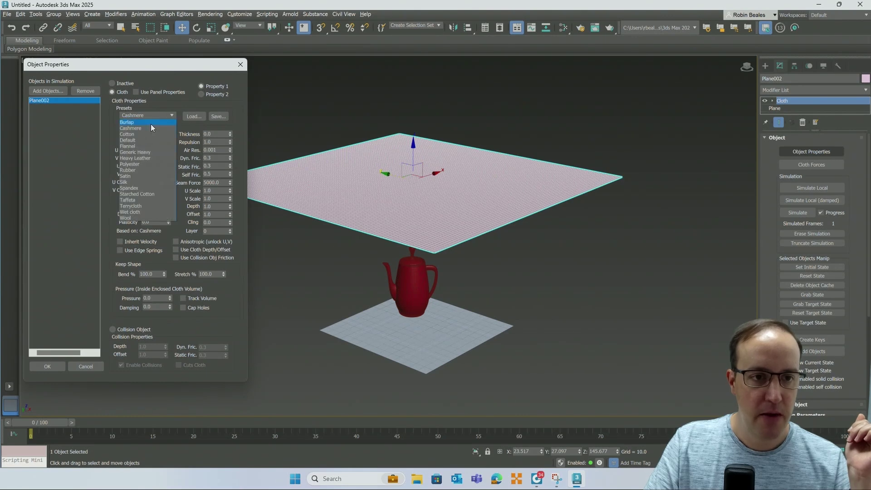
pyautogui.click(143, 133)
pyautogui.click(148, 115)
pyautogui.click(137, 140)
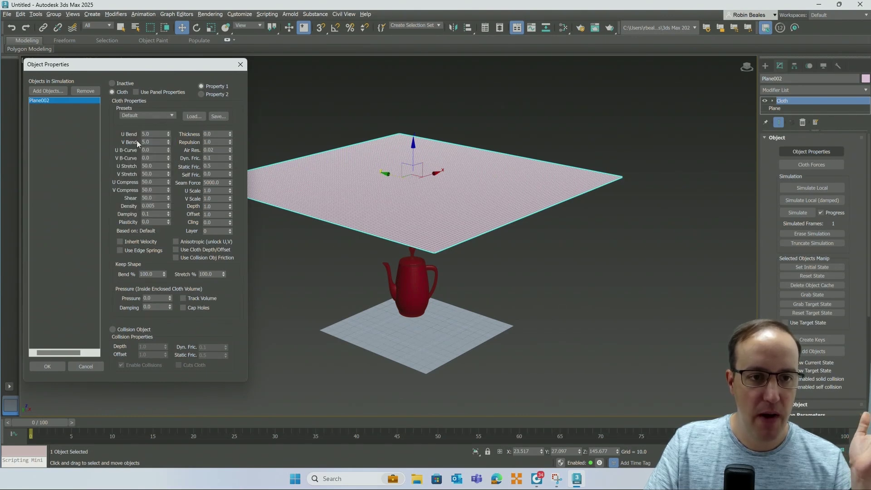
pyautogui.click(148, 115)
pyautogui.click(138, 129)
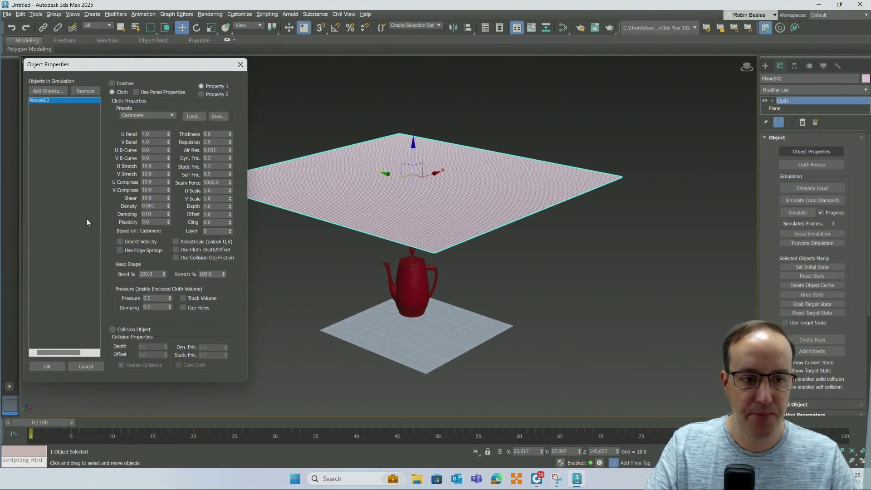
pyautogui.click(48, 91)
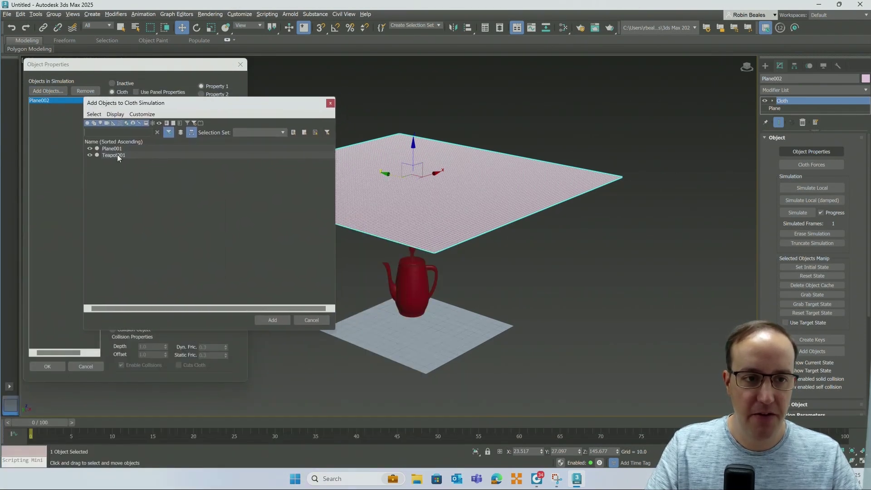
# Add Plane001 and Teapot001 to the cloth simulation.
pyautogui.click(116, 151)
pyautogui.keyDown('ctrl'); pyautogui.click(119, 155); pyautogui.keyUp('ctrl')
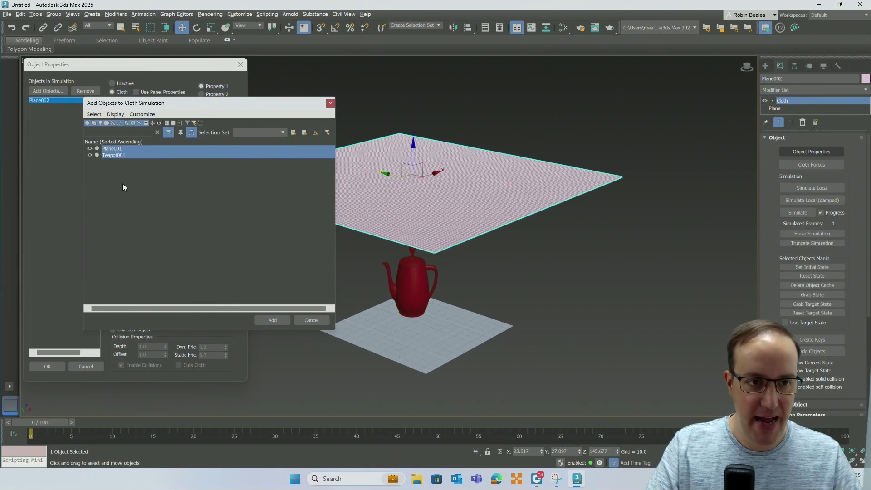
pyautogui.click(273, 319)
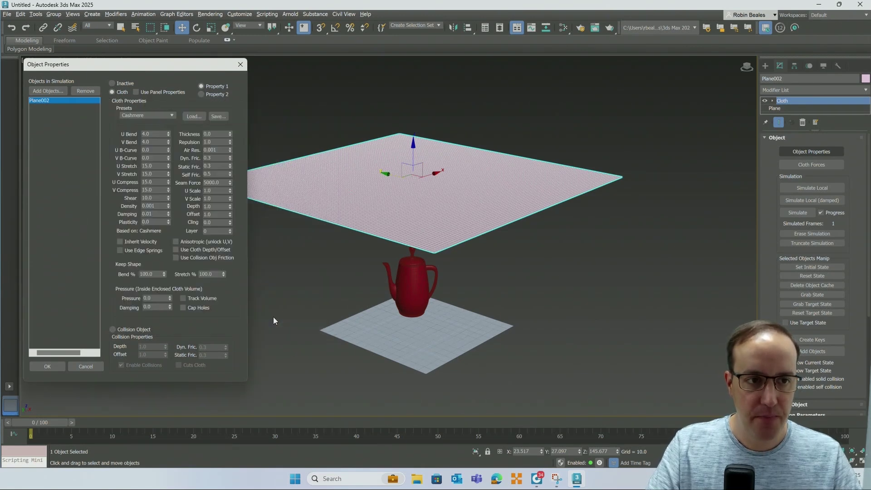
pyautogui.click(45, 107)
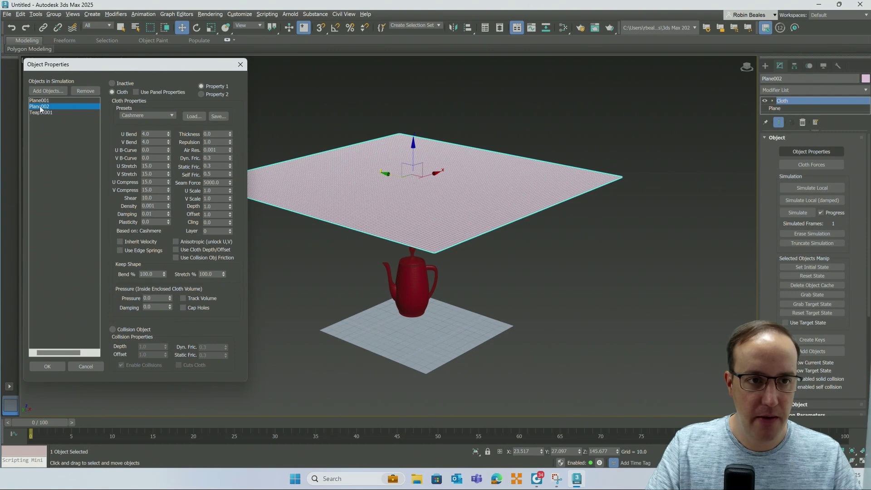
# Set Plane001 and Teapot001 as collision objects and confirm with OK.
pyautogui.click(48, 102)
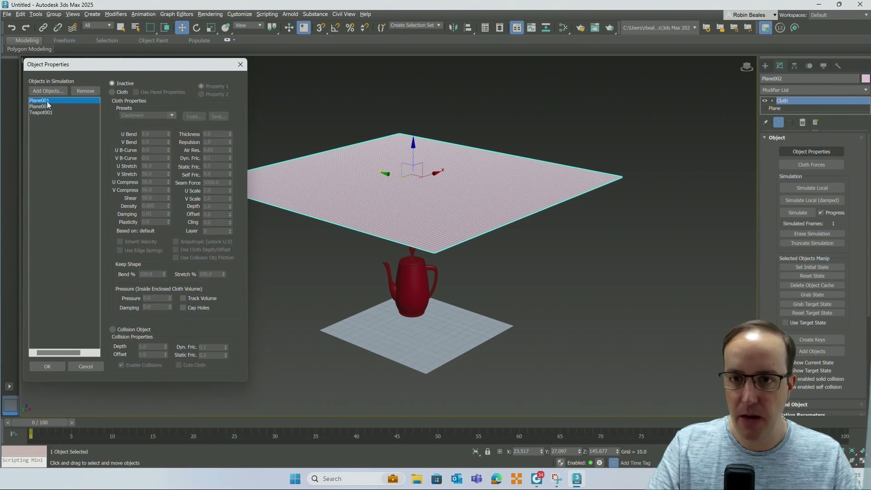
pyautogui.click(126, 329)
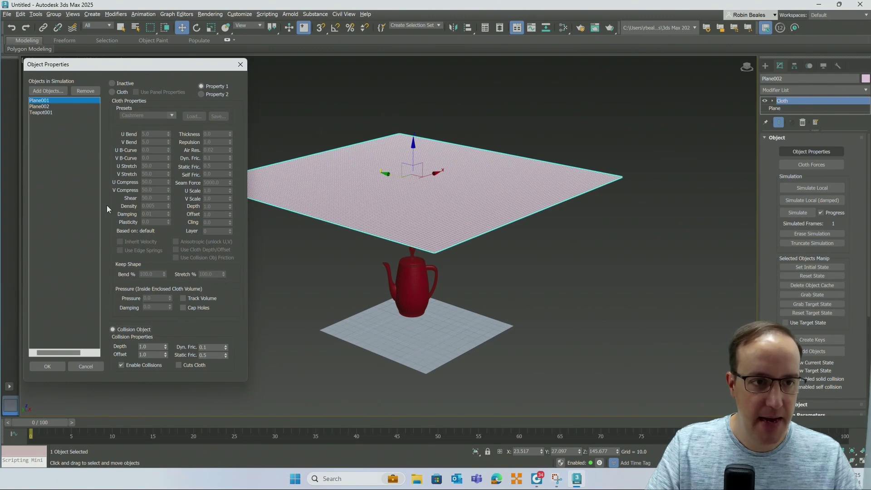
pyautogui.click(39, 113)
pyautogui.click(135, 331)
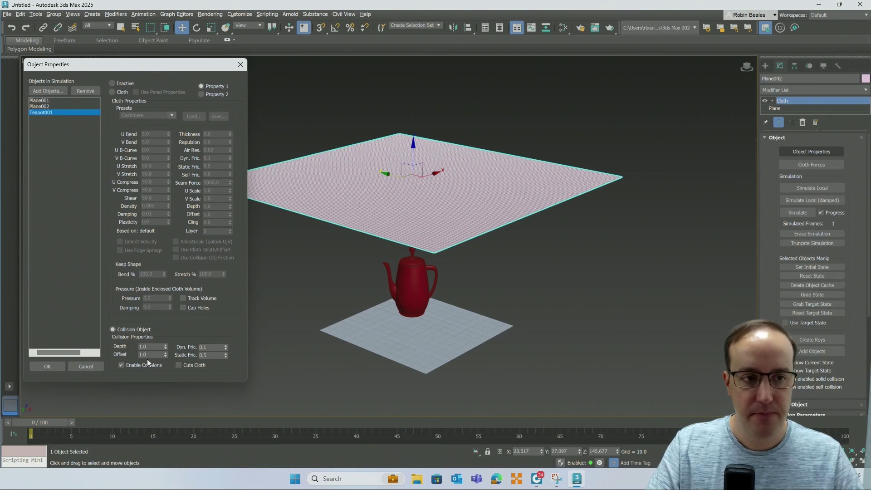
pyautogui.click(52, 366)
pyautogui.click(618, 246)
pyautogui.click(522, 206)
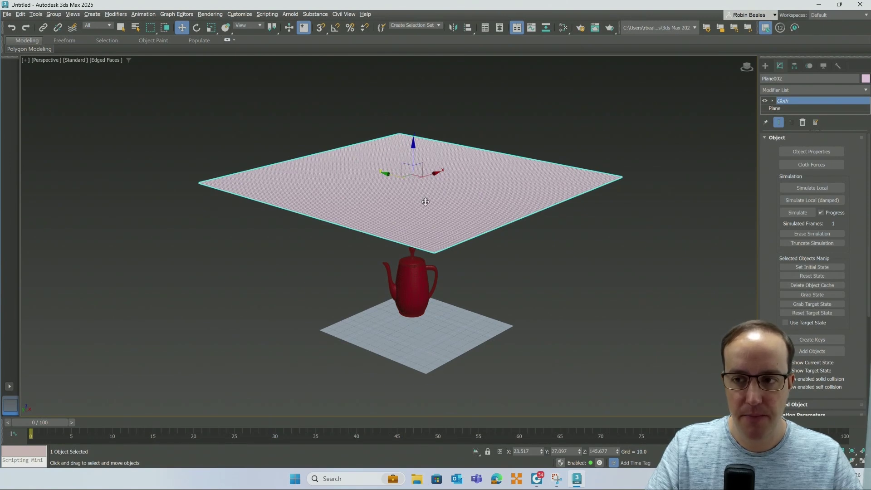
pyautogui.click(791, 164)
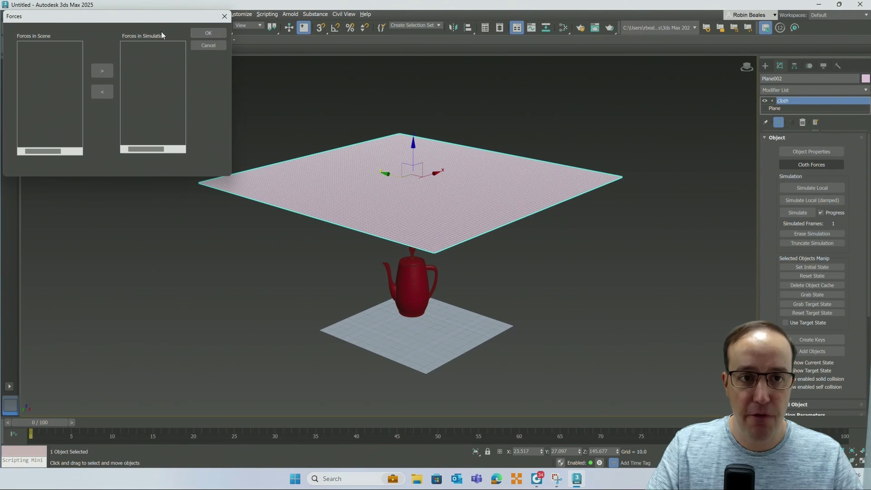
# Close Cloth Forces unchanged and expand the Cloth stack to Group, Panel, Seams and Faces.
pyautogui.click(224, 16)
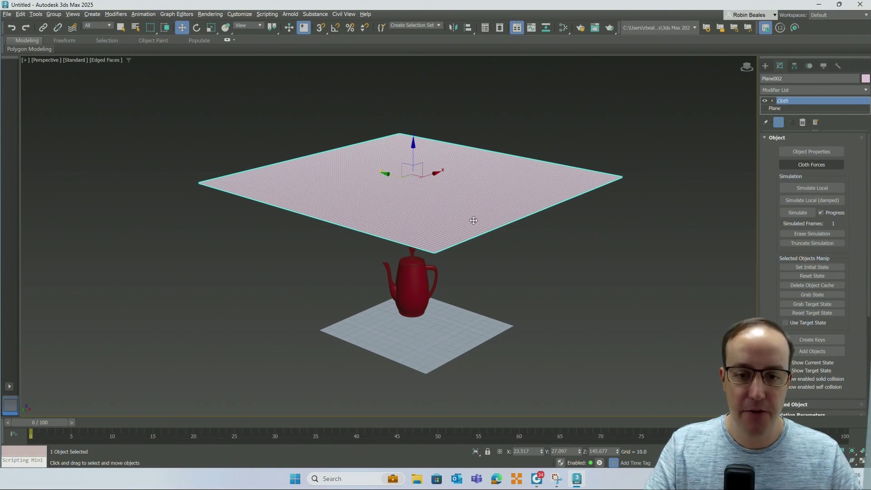
pyautogui.hotkey('ctrl', 'r')
pyautogui.moveTo(394, 223)
pyautogui.mouseDown()
pyautogui.moveTo(392, 213)
pyautogui.moveTo(387, 226)
pyautogui.moveTo(399, 222)
pyautogui.mouseUp()
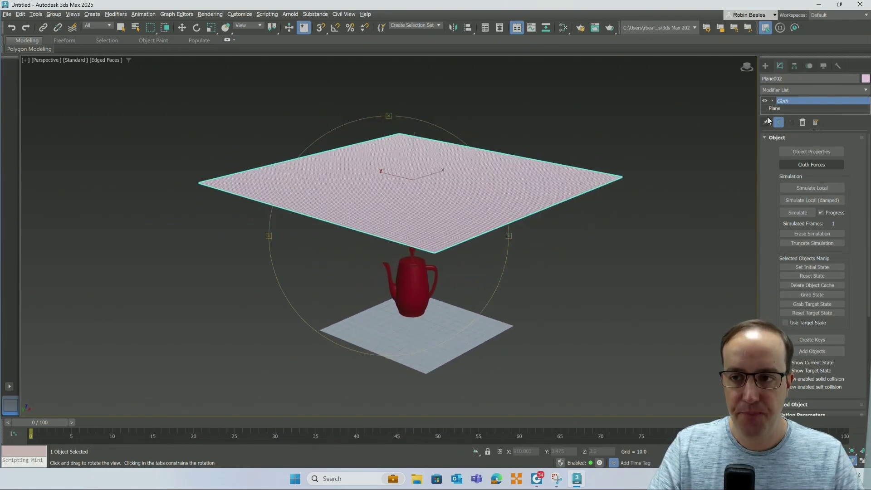
pyautogui.click(772, 101)
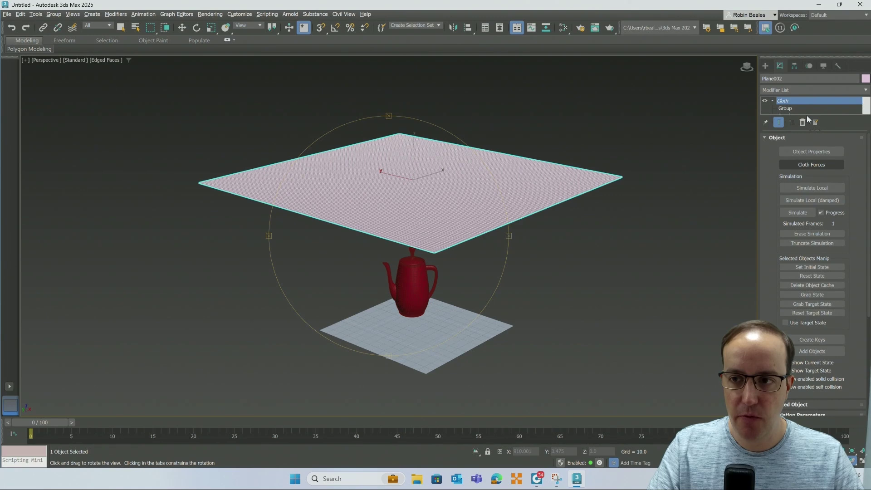
pyautogui.moveTo(815, 130); pyautogui.dragTo(817, 160)
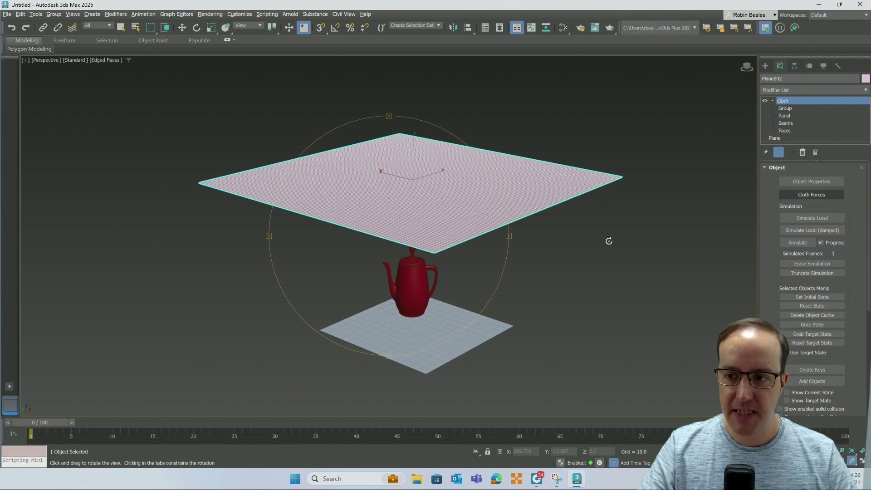
pyautogui.press('w')
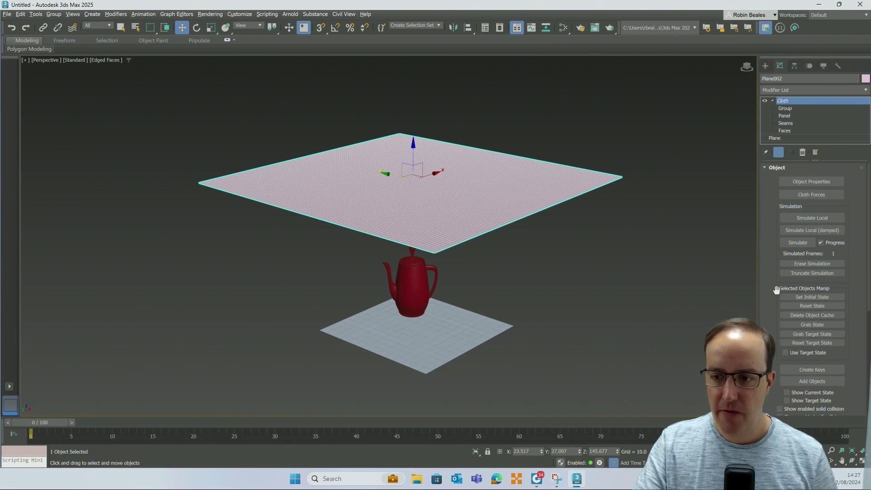
# Run Simulate Local until Plane002 drapes over the teapot, then stop it.
pyautogui.scroll(-2, 793, 317)
pyautogui.scroll(-6, 795, 323)
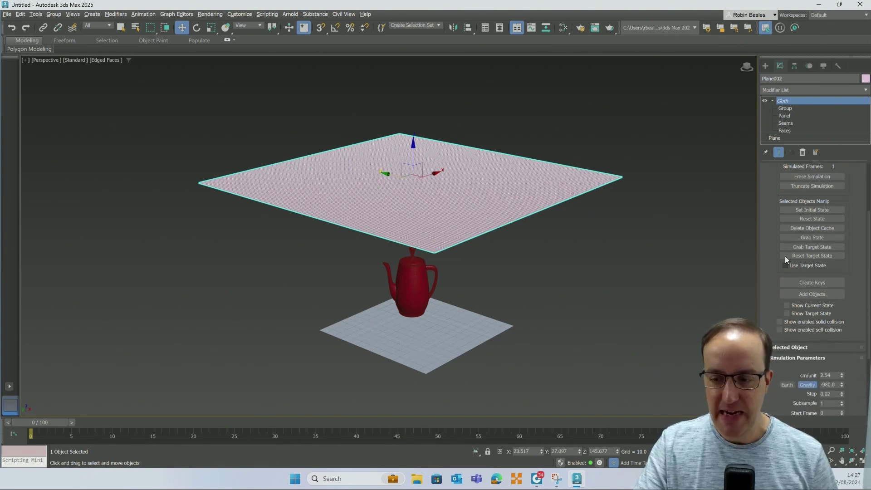
pyautogui.scroll(-5, 804, 372)
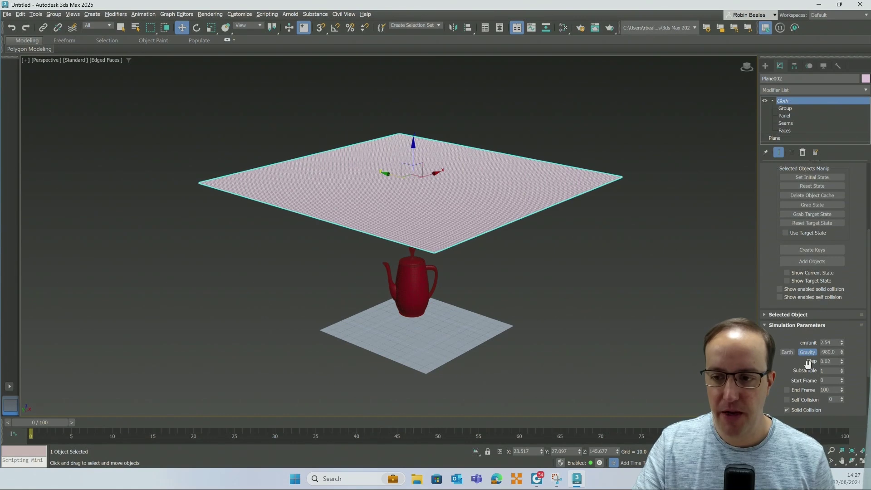
pyautogui.scroll(13, 814, 342)
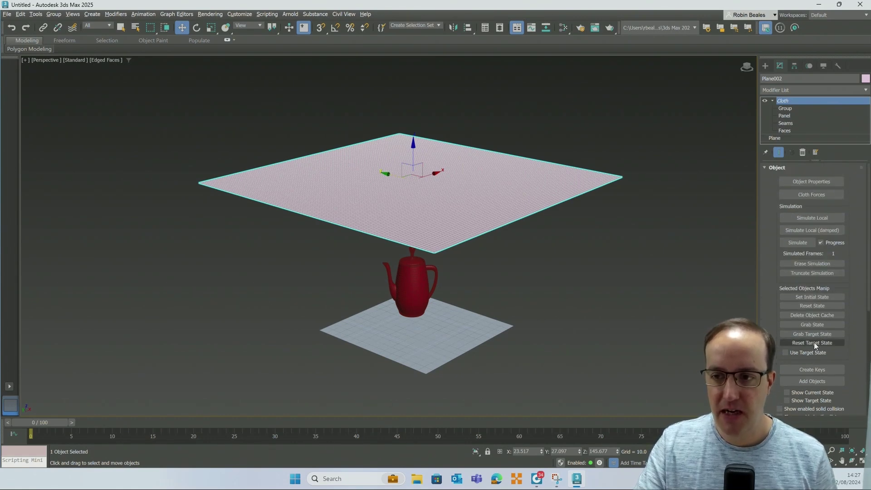
pyautogui.click(815, 217)
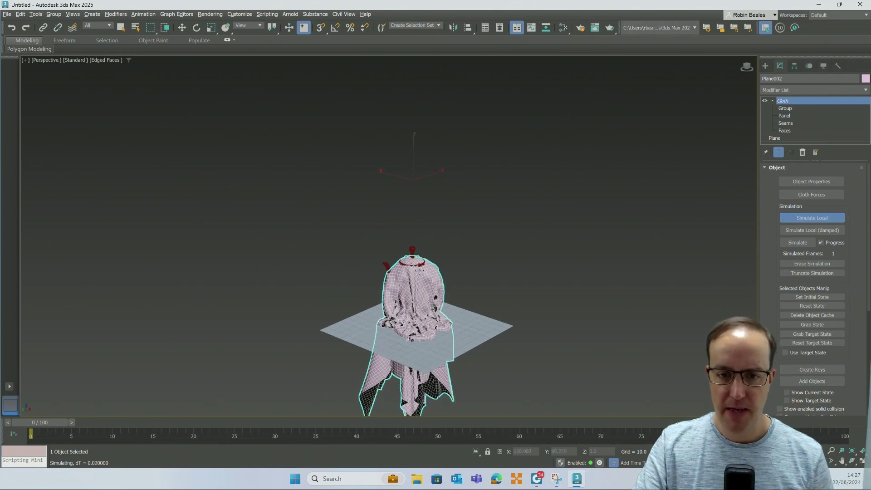
pyautogui.scroll(8, 394, 232)
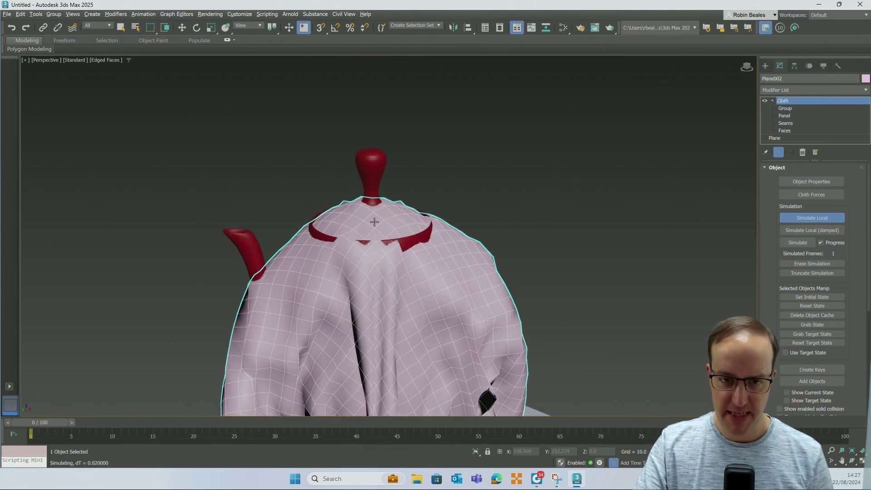
pyautogui.scroll(3, 372, 220)
pyautogui.scroll(-6, 363, 240)
pyautogui.scroll(-5, 361, 213)
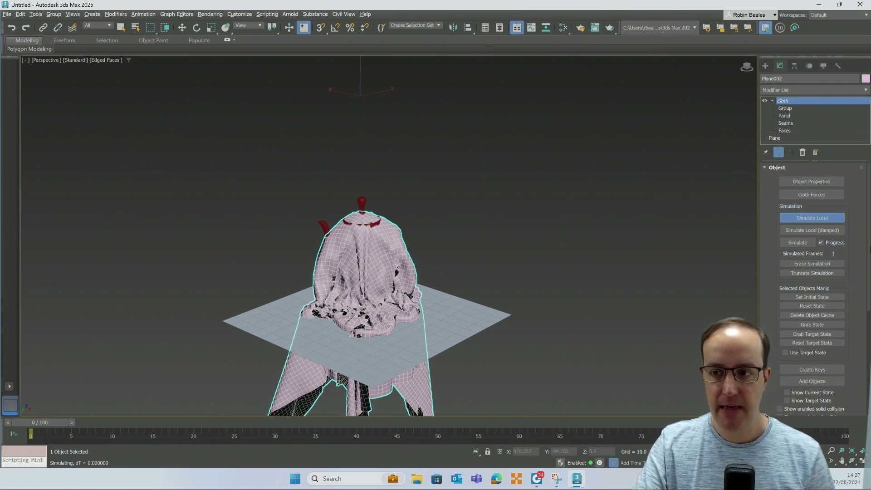
pyautogui.click(805, 219)
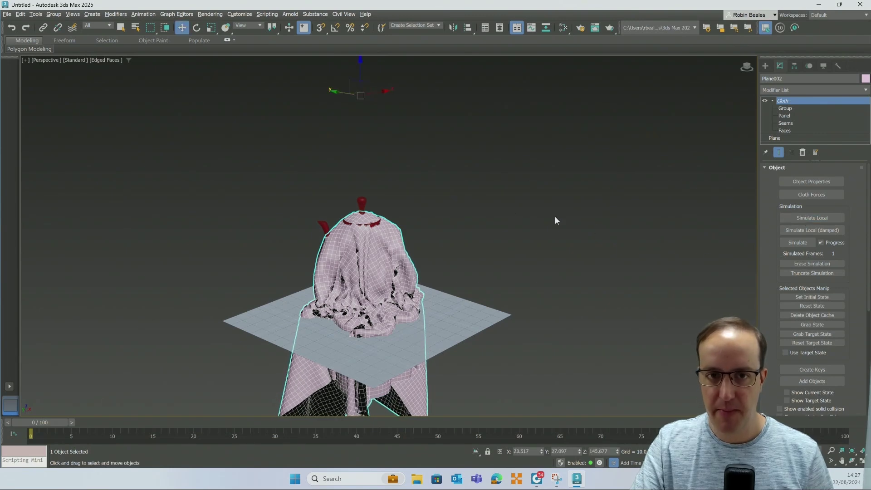
# Undo back to the flat cloth, lower the plane toward the teapot, and Hold the scene.
pyautogui.click(11, 30)
pyautogui.click(428, 200)
pyautogui.click(423, 148)
pyautogui.moveTo(360, 62); pyautogui.dragTo(383, 166)
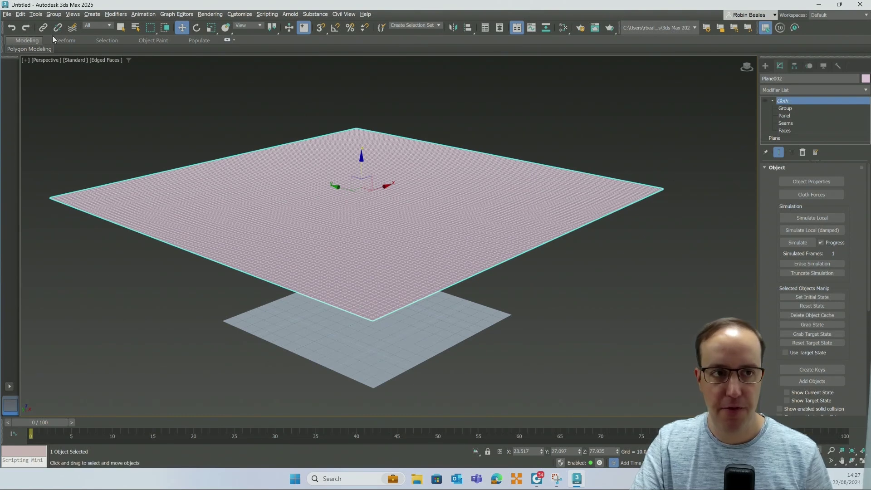
pyautogui.click(24, 17)
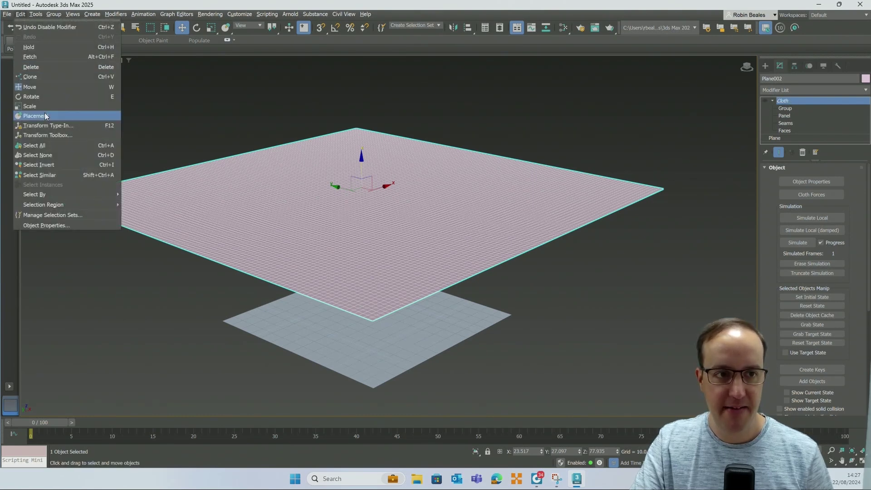
pyautogui.click(40, 48)
pyautogui.click(787, 139)
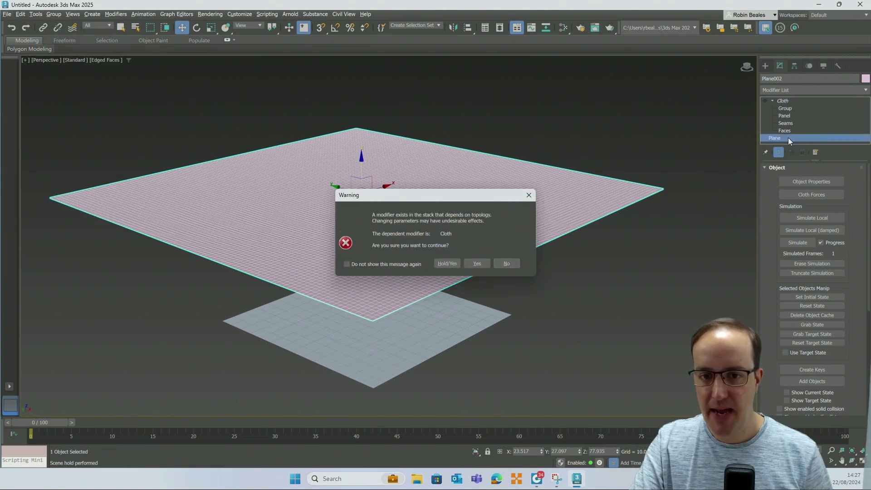
pyautogui.click(447, 264)
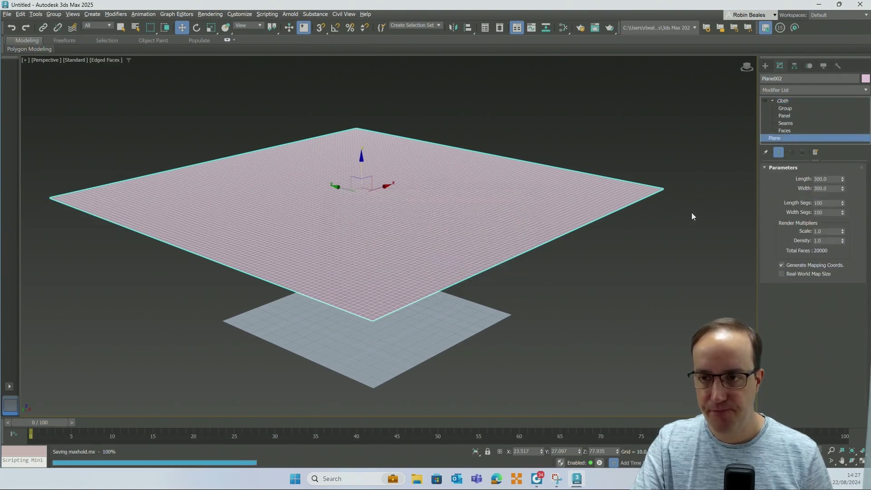
# Set Plane002's Length and Width to 200.
pyautogui.click(834, 179)
pyautogui.write('200')
pyautogui.press('Tab')
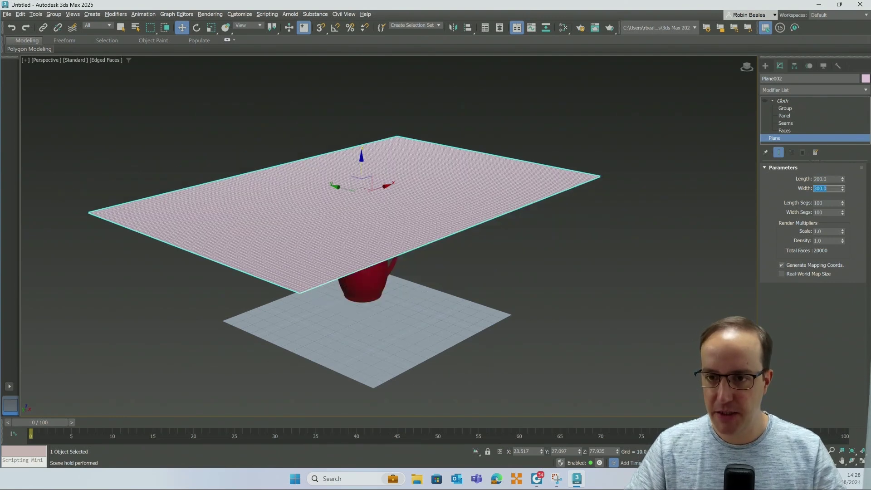
pyautogui.write('200')
pyautogui.press('Return')
# Add a fresh Cloth modifier on the plane's base level.
pyautogui.click(772, 100)
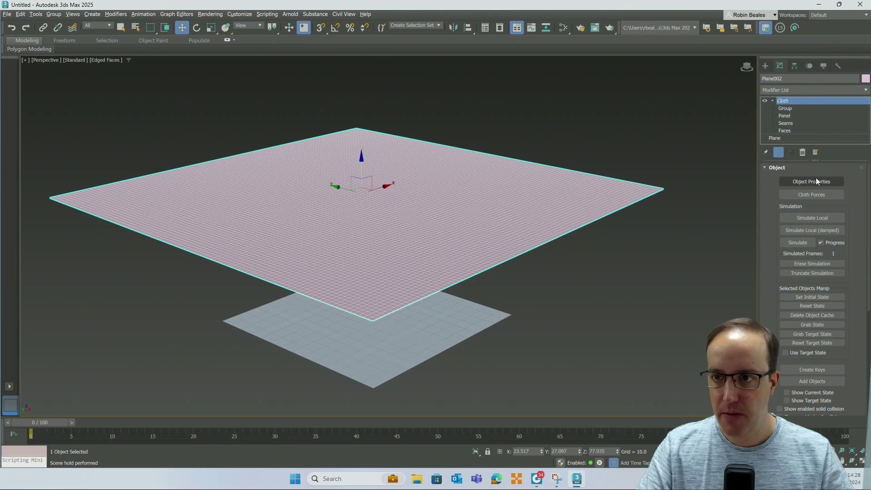
pyautogui.click(805, 142)
pyautogui.click(798, 90)
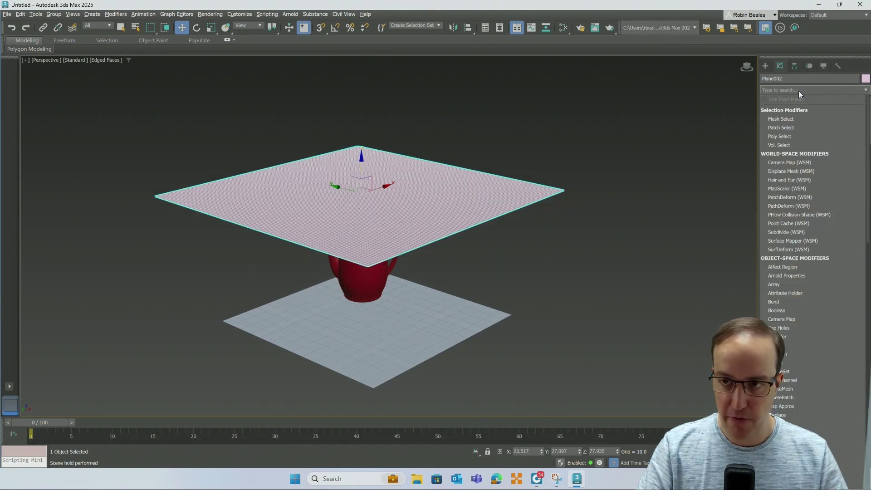
pyautogui.write('clo')
pyautogui.click(780, 110)
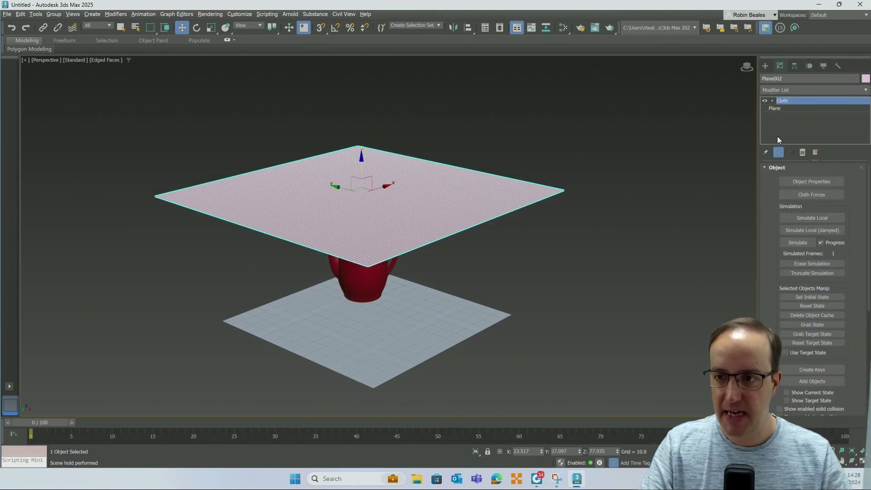
pyautogui.click(806, 181)
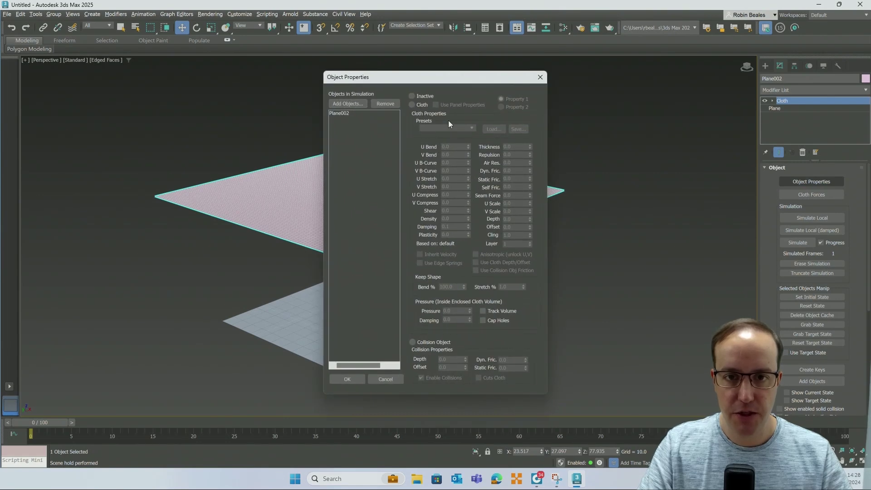
# Make Plane002 a Cloth object with the Generic Heavy preset.
pyautogui.click(360, 113)
pyautogui.click(412, 105)
pyautogui.click(460, 127)
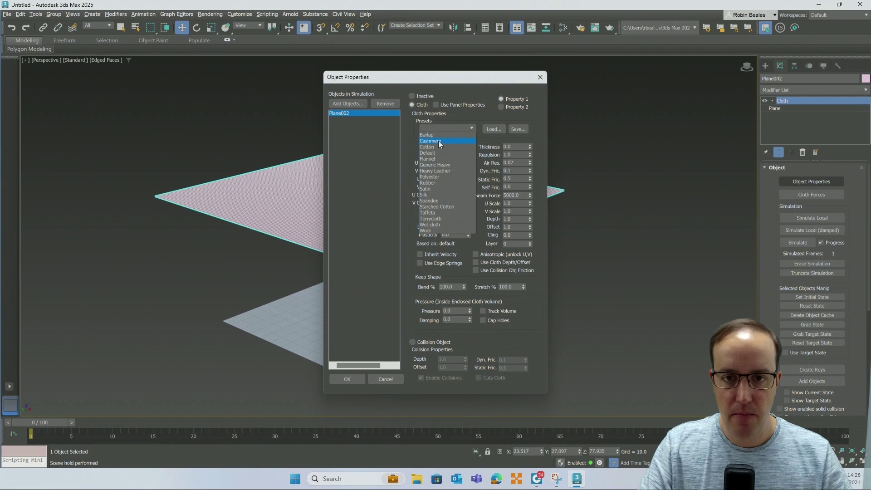
pyautogui.click(443, 165)
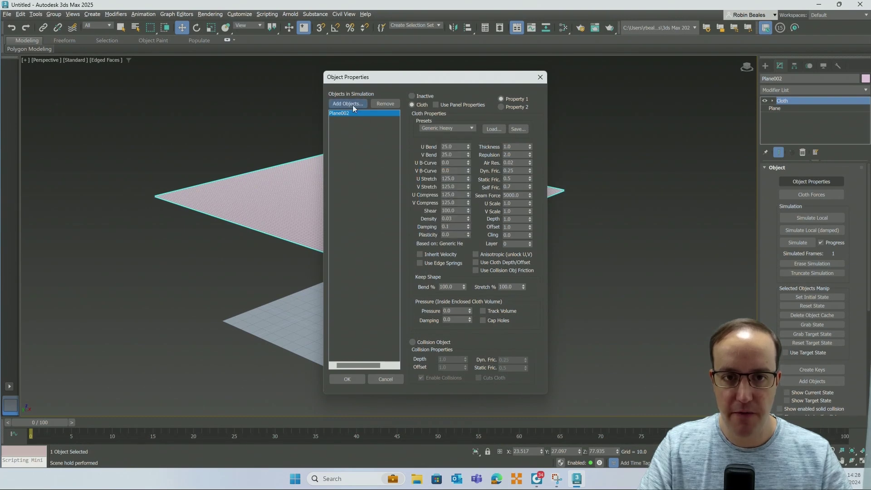
# Add the other objects to the simulation and set Plane001 as a Collision Object.
pyautogui.click(353, 104)
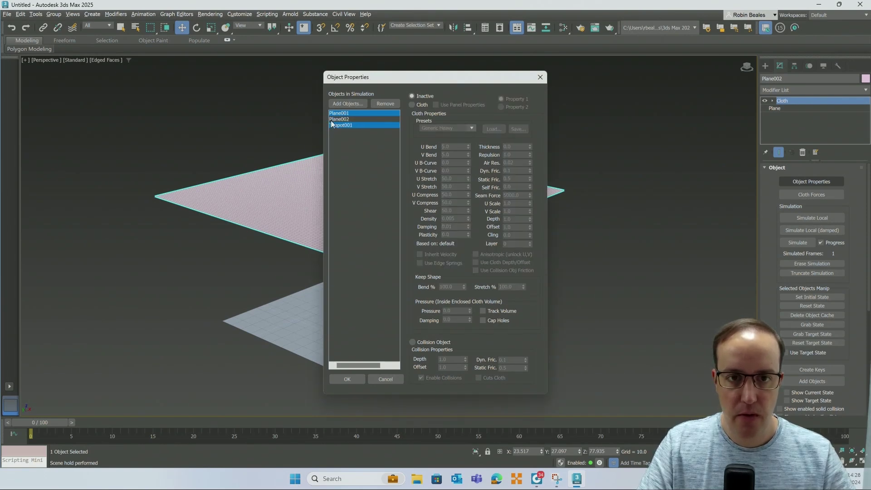
pyautogui.click(344, 125)
pyautogui.click(343, 119)
pyautogui.click(340, 113)
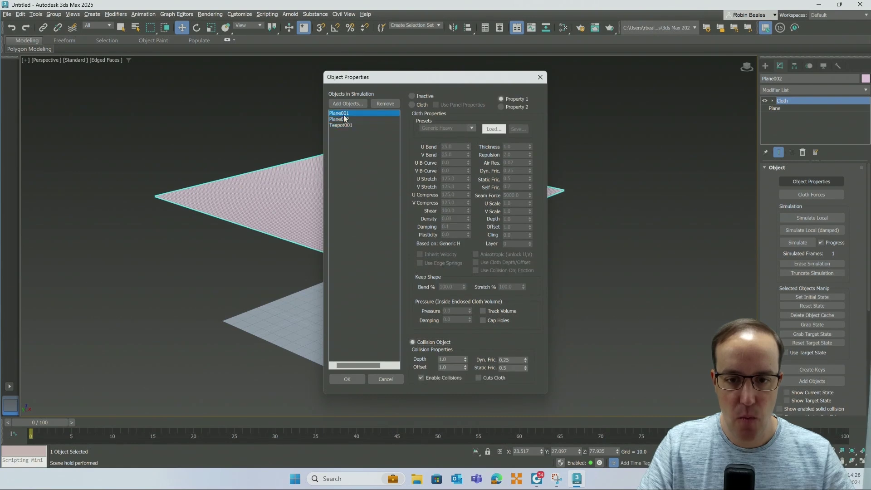
pyautogui.click(434, 339)
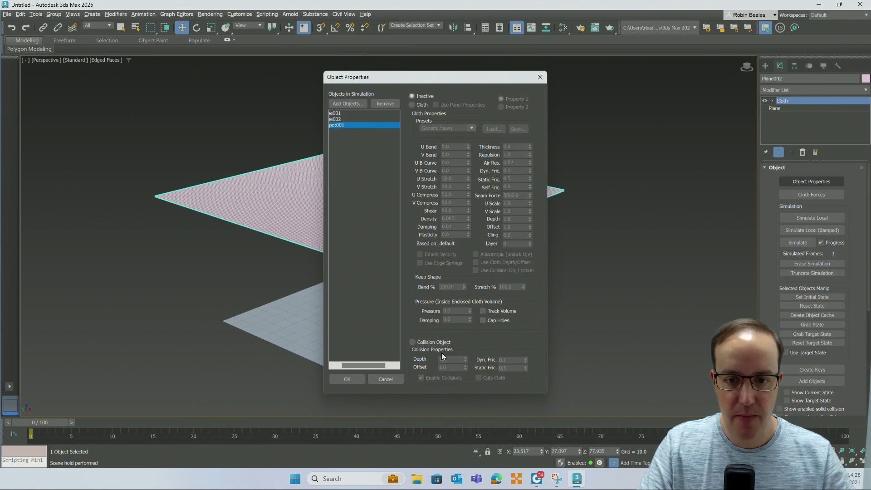
# Confirm Plane002 as Generic Heavy cloth and Teapot001 as a collider, then apply with OK.
pyautogui.click(338, 119)
pyautogui.click(420, 107)
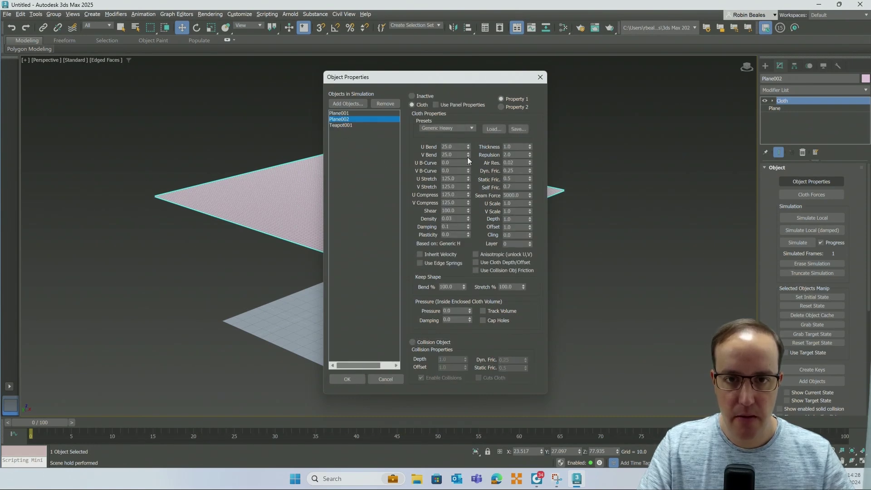
pyautogui.click(339, 125)
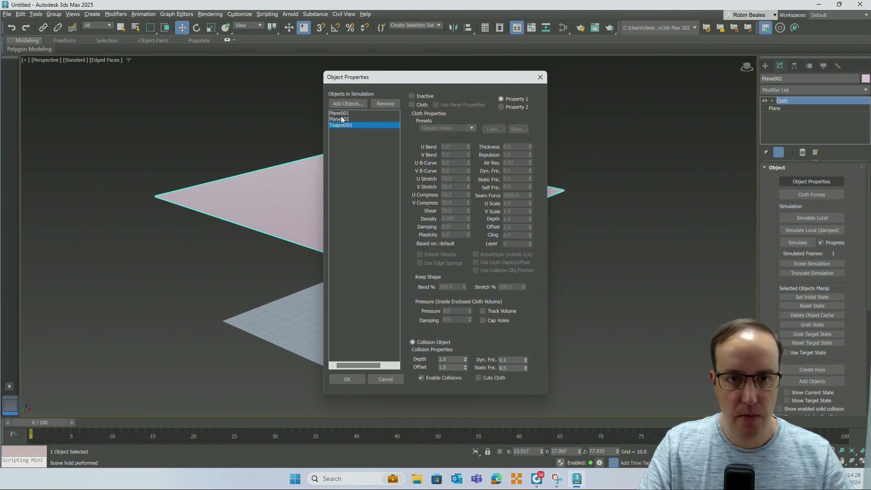
pyautogui.click(342, 119)
pyautogui.click(343, 114)
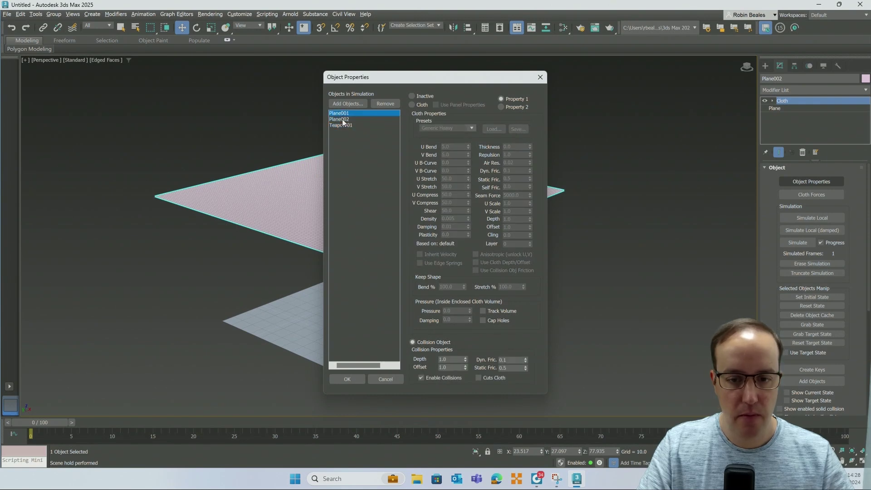
pyautogui.click(347, 379)
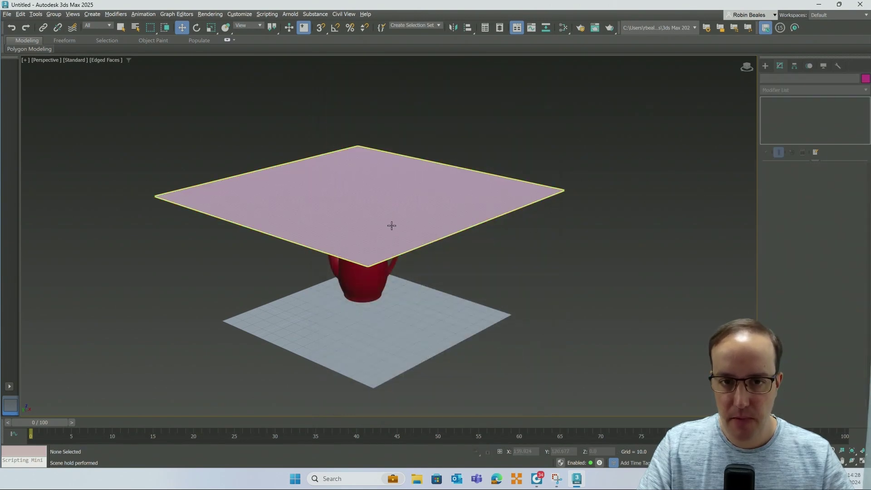
# Run Simulate Local until Plane002 drapes over the teapot, then stop it.
pyautogui.click(808, 218)
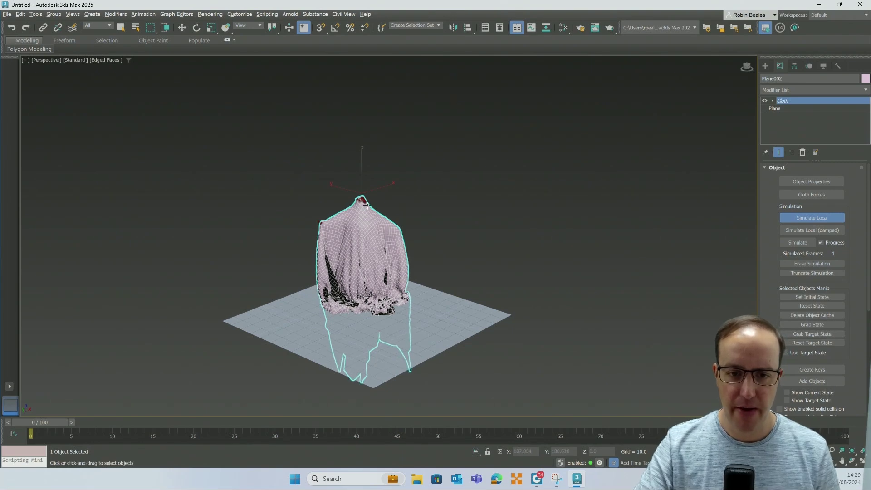
pyautogui.scroll(3, 366, 237)
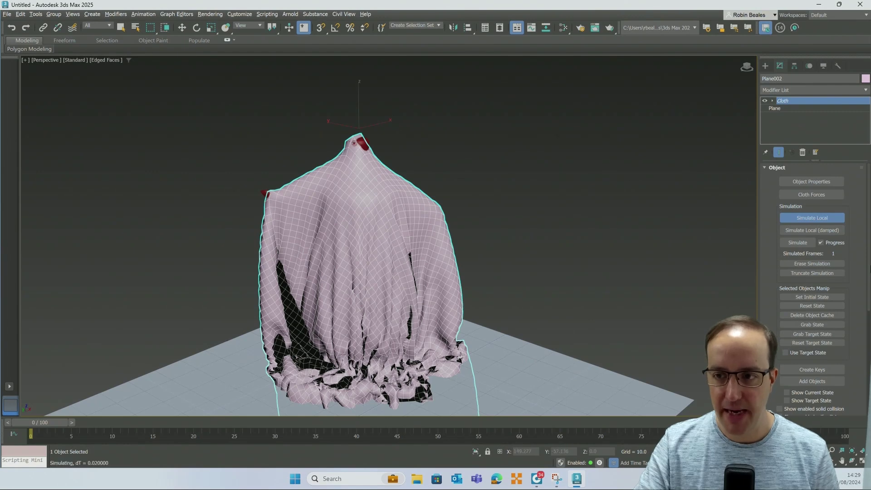
pyautogui.click(812, 231)
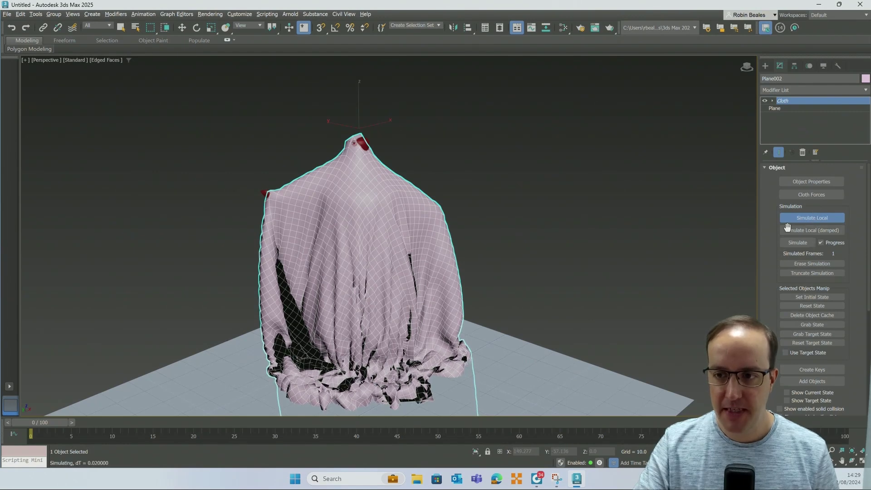
pyautogui.moveTo(512, 303); pyautogui.dragTo(497, 306, button='middle')
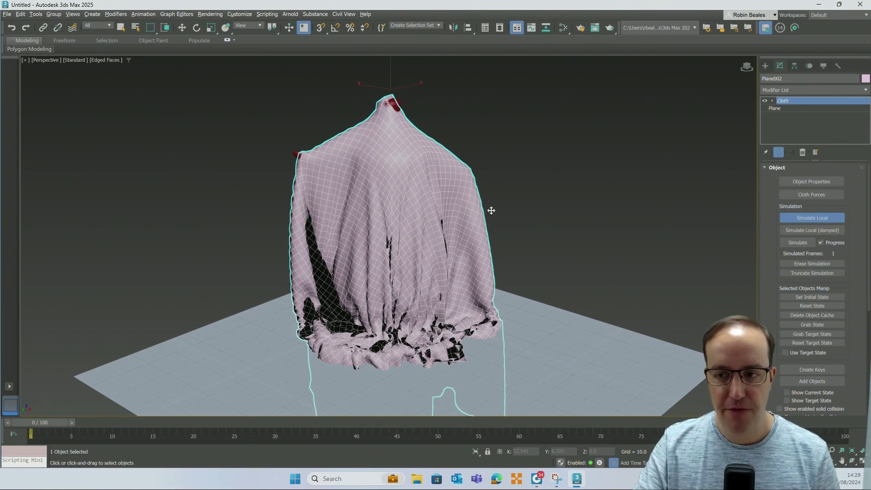
pyautogui.click(830, 217)
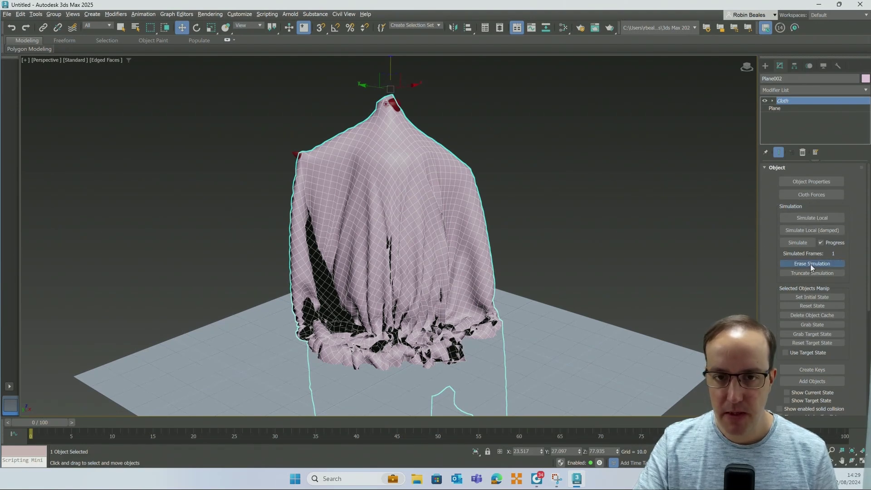
# Reset the cloth flat, uniformly scale Teapot001 larger, and rerun Simulate Local.
pyautogui.click(816, 306)
pyautogui.keyDown('alt'); pyautogui.moveTo(567, 245); pyautogui.dragTo(409, 136, button='middle'); pyautogui.keyUp('alt')
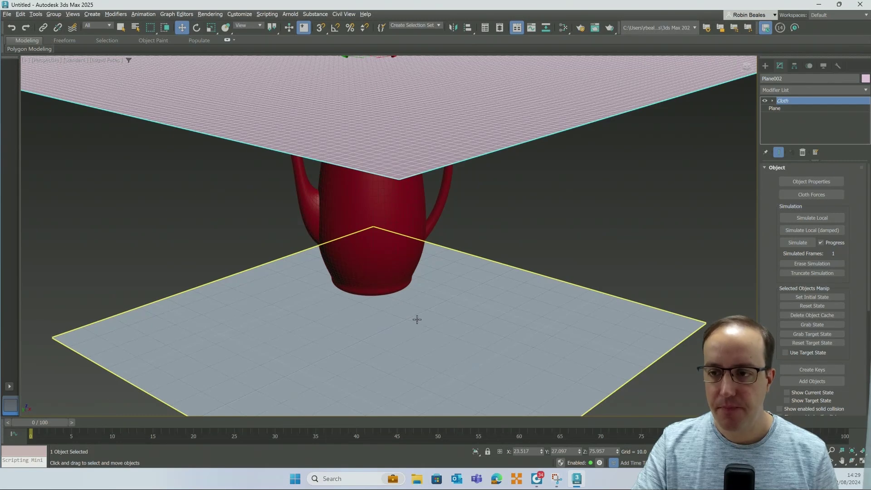
pyautogui.click(435, 213)
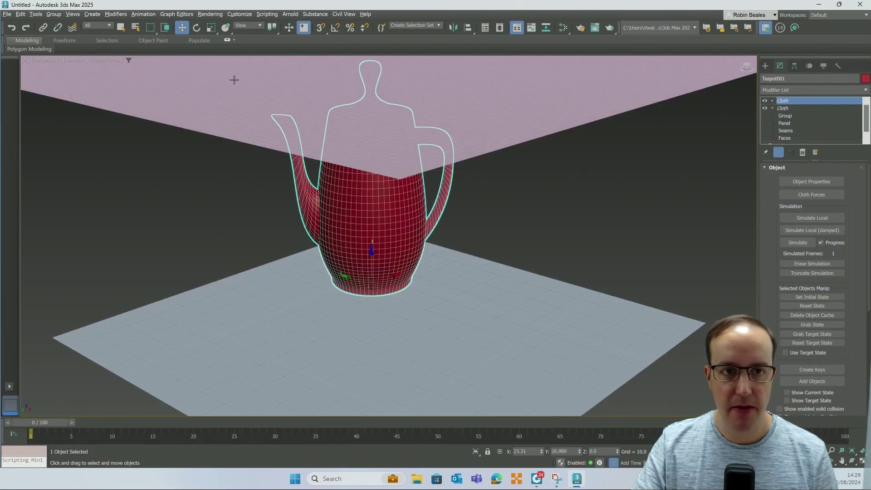
pyautogui.click(210, 28)
pyautogui.moveTo(385, 277); pyautogui.dragTo(282, 5)
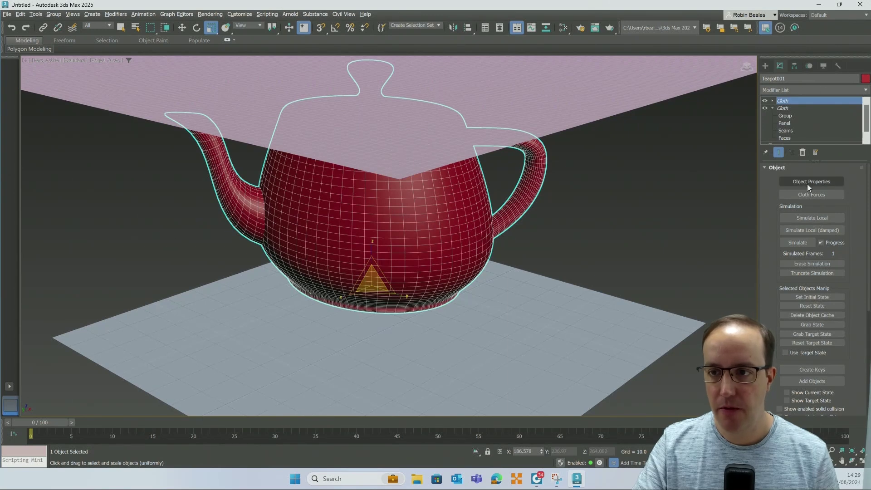
pyautogui.click(815, 217)
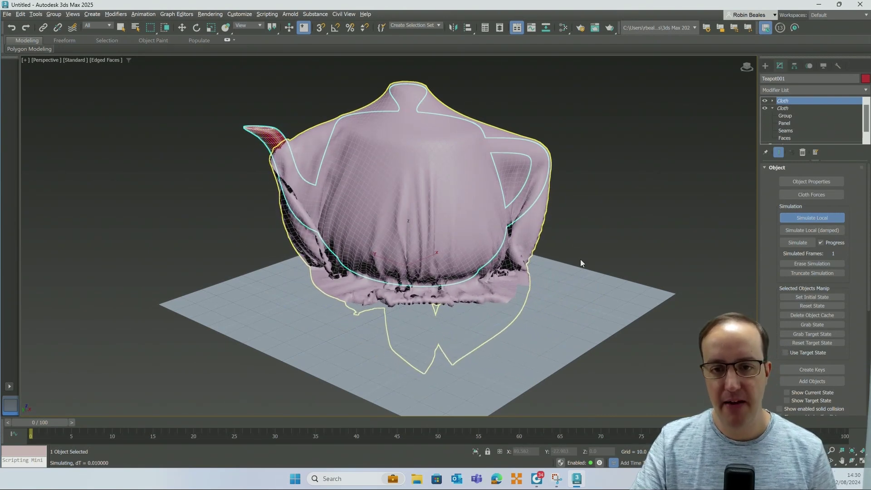
# Press Esc to halt the simulation with the cloth snug over the teapot, spout exposed.
pyautogui.keyDown('alt'); pyautogui.moveTo(474, 233); pyautogui.dragTo(439, 252, button='middle'); pyautogui.keyUp('alt')
pyautogui.scroll(6, 386, 227)
pyautogui.press('Escape')
pyautogui.keyDown('alt'); pyautogui.moveTo(382, 223); pyautogui.dragTo(473, 208, button='middle'); pyautogui.keyUp('alt')
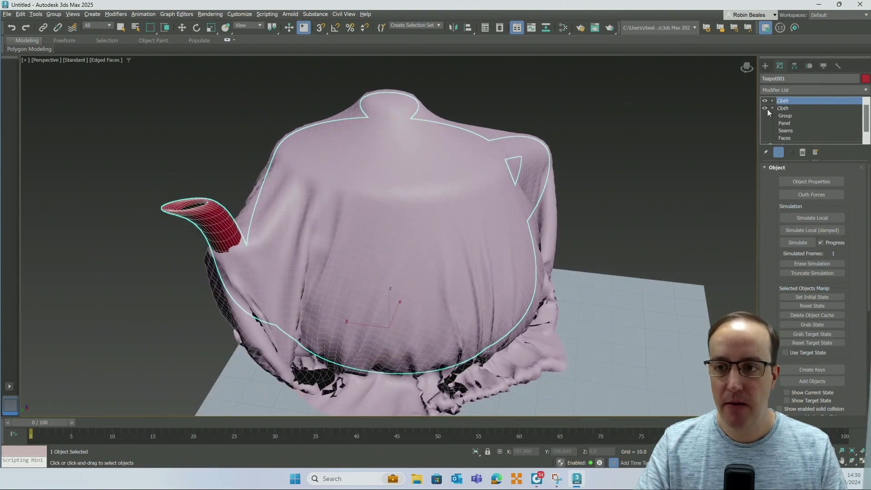
# Add an Edit Poly modifier to Teapot001.
pyautogui.press('1')
pyautogui.click(790, 94)
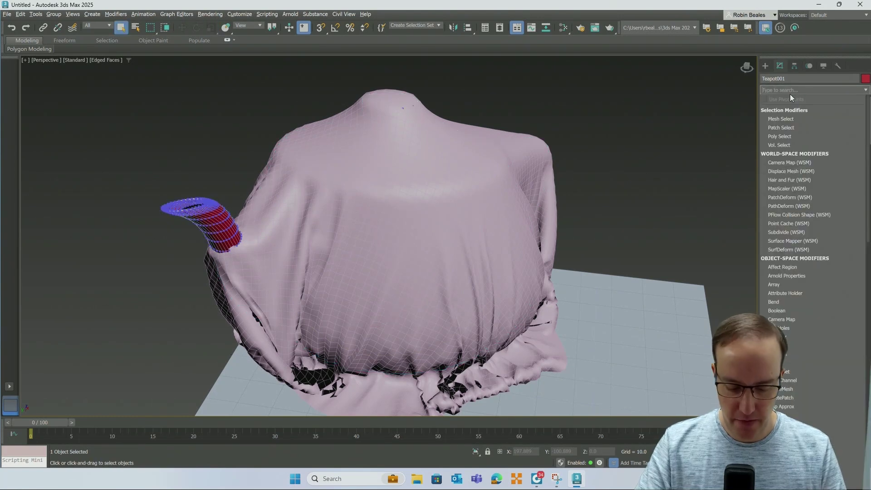
pyautogui.write('ed')
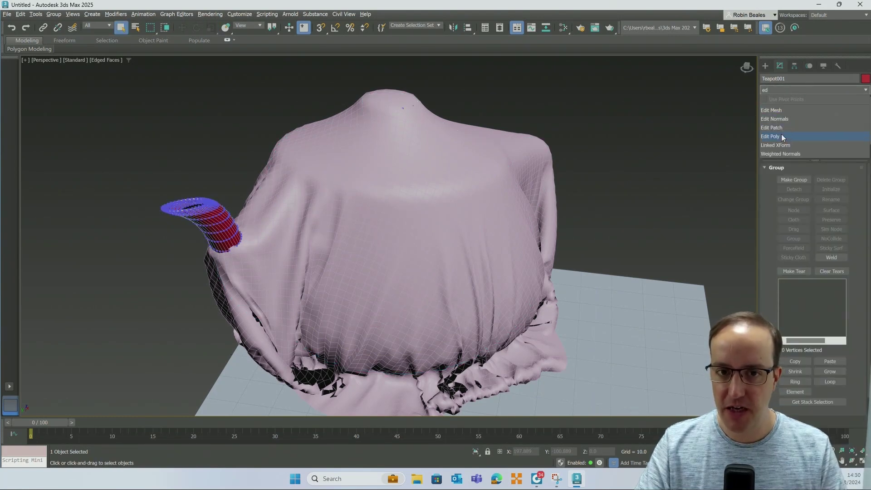
pyautogui.click(781, 136)
pyautogui.click(657, 120)
# Apply TurboSmooth to the draped cloth Plane002.
pyautogui.click(506, 147)
pyautogui.click(790, 89)
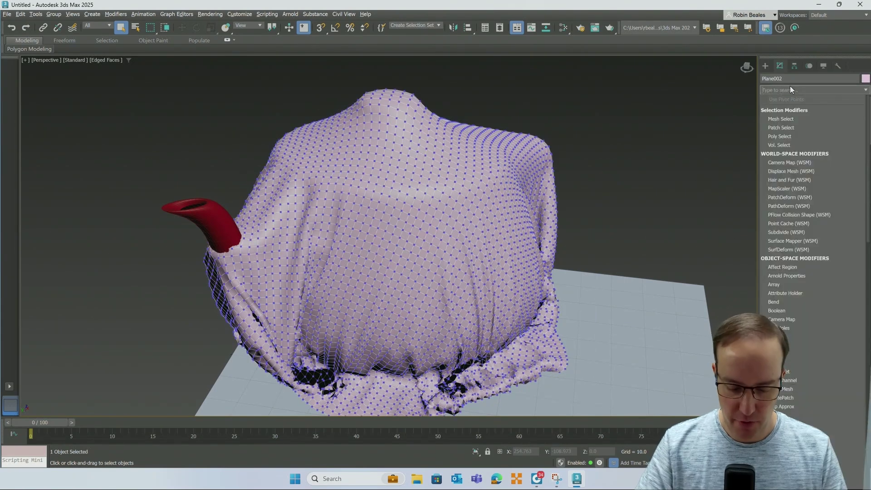
pyautogui.write('tur')
pyautogui.press('Return')
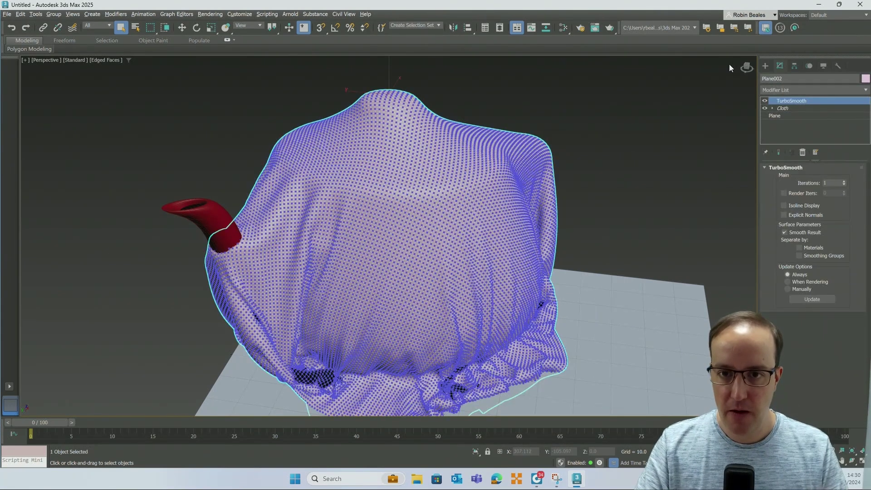
# Hide the teapot with Hide Selection so only the cloth shows.
pyautogui.click(649, 115)
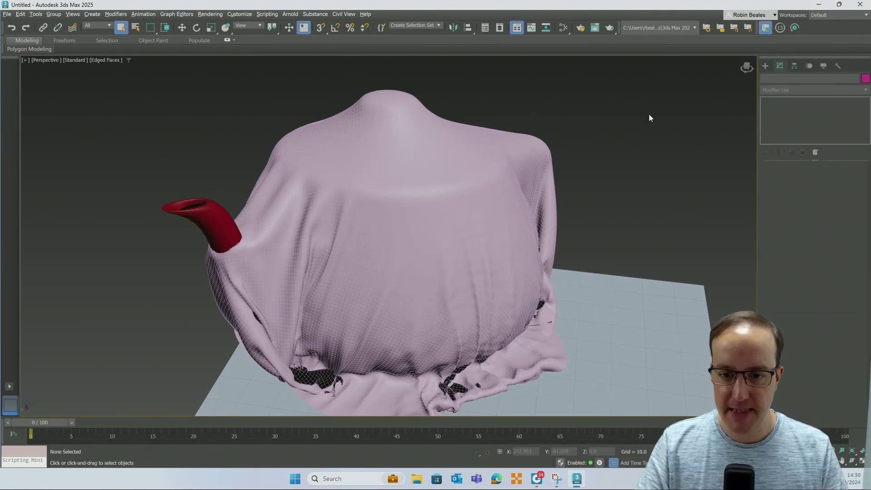
pyautogui.click(211, 210)
pyautogui.rightClick(207, 209)
pyautogui.click(252, 177)
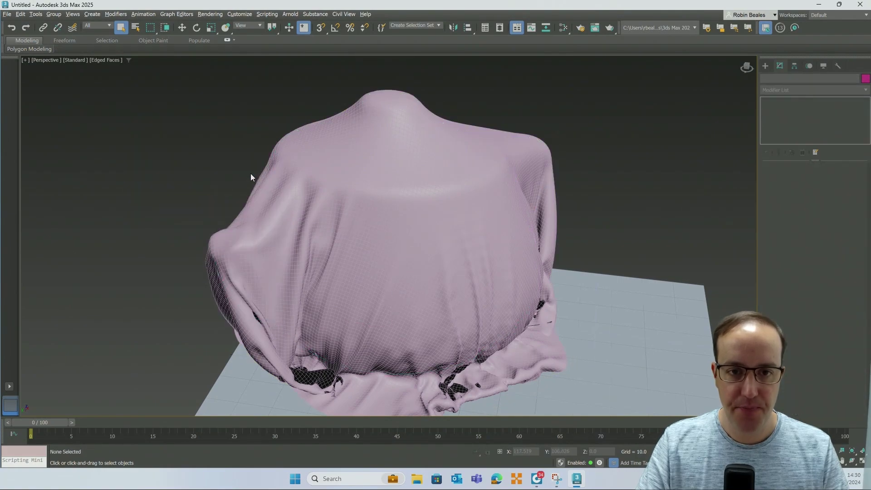
# Uncheck Edged Faces in the viewport shading menu and orbit to view the smooth cloth.
pyautogui.hotkey('ctrl', 'r')
pyautogui.moveTo(342, 204); pyautogui.dragTo(379, 220)
pyautogui.scroll(5, 382, 194)
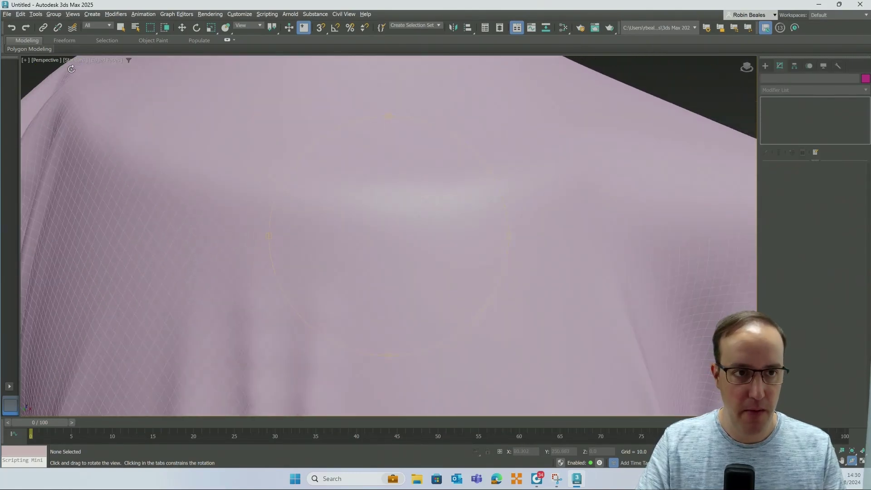
pyautogui.click(101, 60)
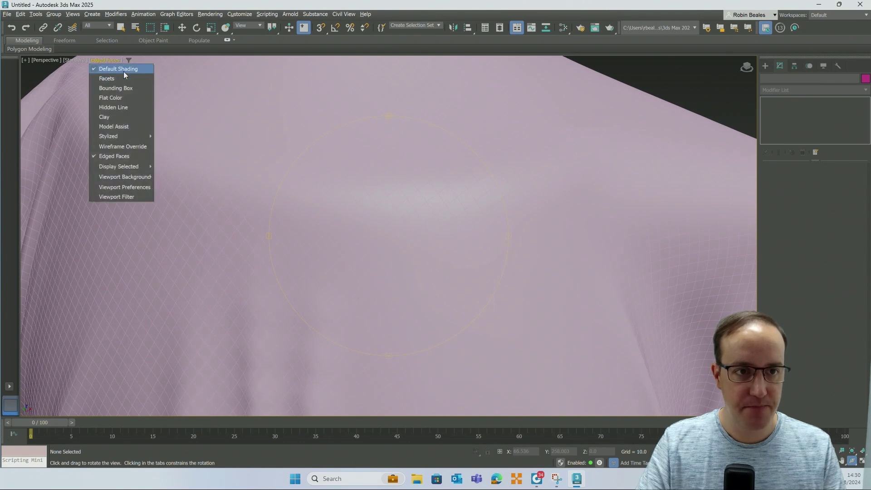
pyautogui.click(115, 157)
pyautogui.scroll(-10, 297, 240)
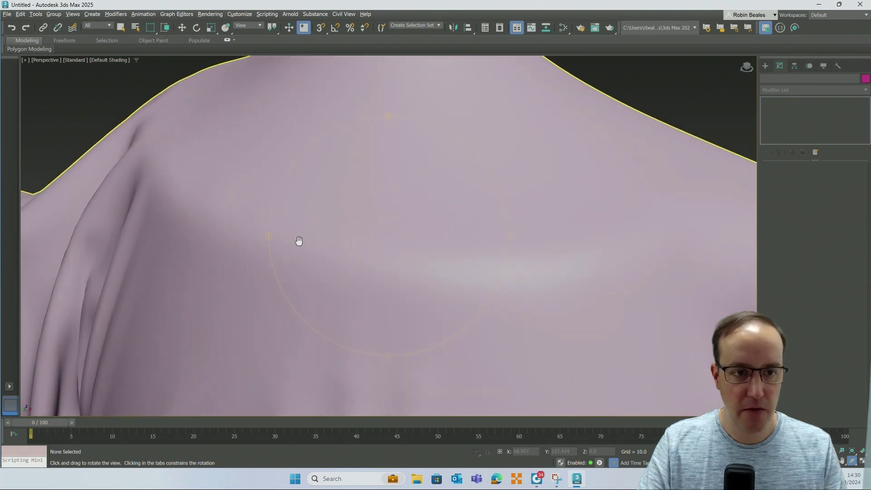
pyautogui.scroll(-8, 358, 194)
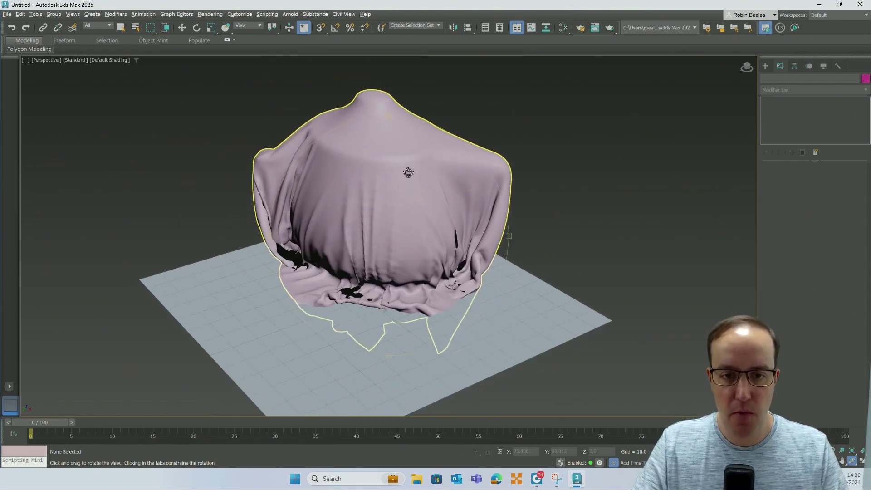
pyautogui.moveTo(390, 202)
pyautogui.mouseDown()
pyautogui.moveTo(455, 206)
pyautogui.moveTo(394, 204)
pyautogui.mouseUp()
# Exit Group sub-object mode and re-angle the view around the draped cloth.
pyautogui.press('Escape')
pyautogui.click(440, 345)
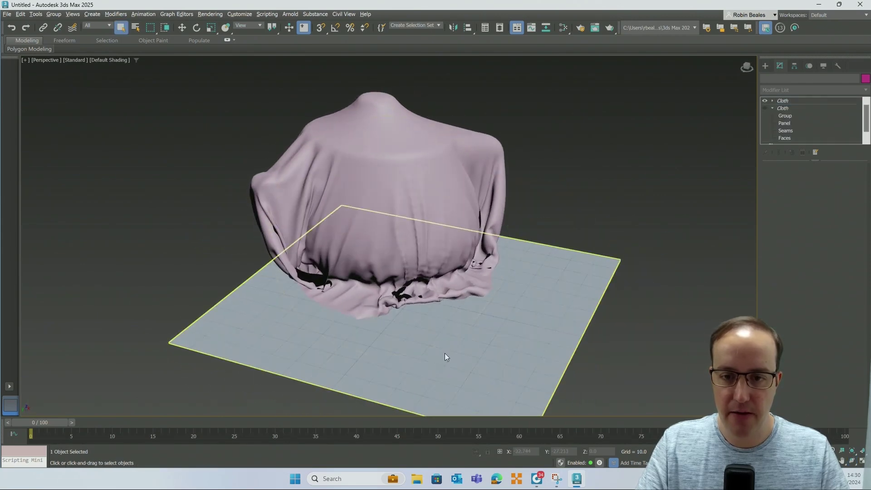
pyautogui.scroll(3, 480, 336)
pyautogui.scroll(-5, 687, 309)
pyautogui.scroll(5, 683, 302)
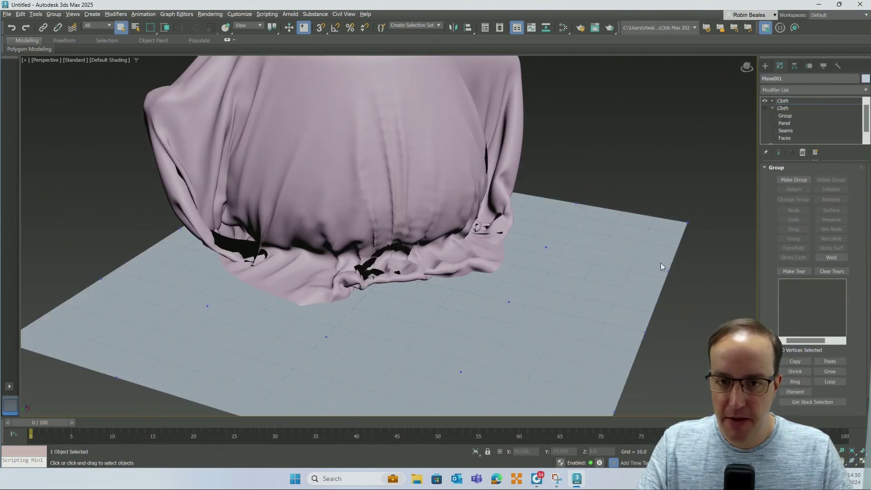
pyautogui.keyDown('alt'); pyautogui.moveTo(586, 159); pyautogui.dragTo(474, 176, button='middle'); pyautogui.keyUp('alt')
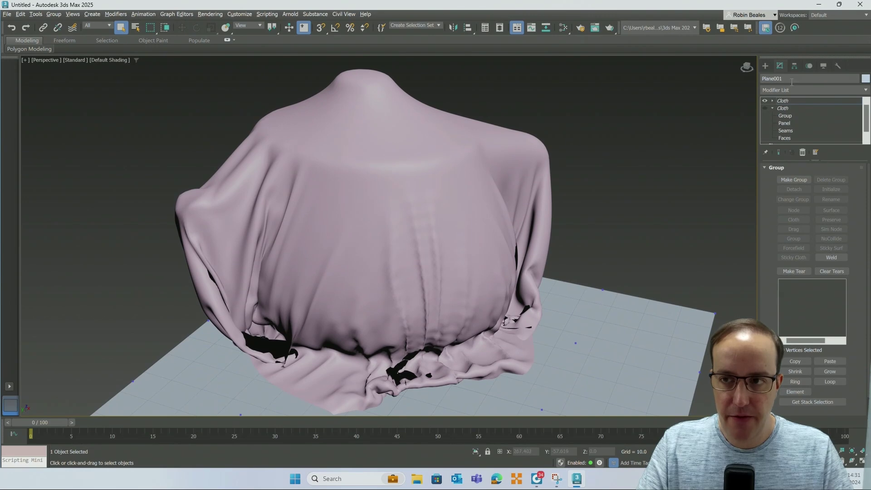
pyautogui.click(765, 65)
# Reselect the cloth at its Cloth modifier top level, then deselect all with Ctrl+D.
pyautogui.click(698, 120)
pyautogui.scroll(5, 639, 182)
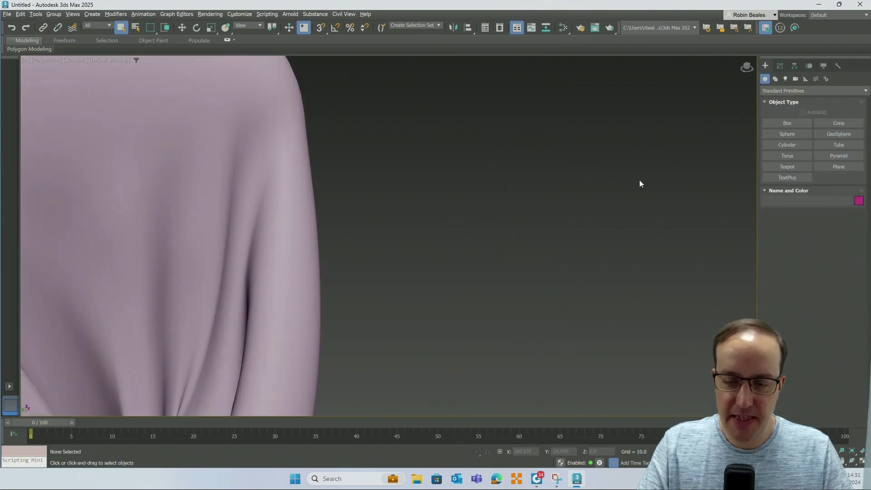
pyautogui.scroll(-8, 640, 181)
pyautogui.scroll(3, 640, 181)
pyautogui.click(612, 263)
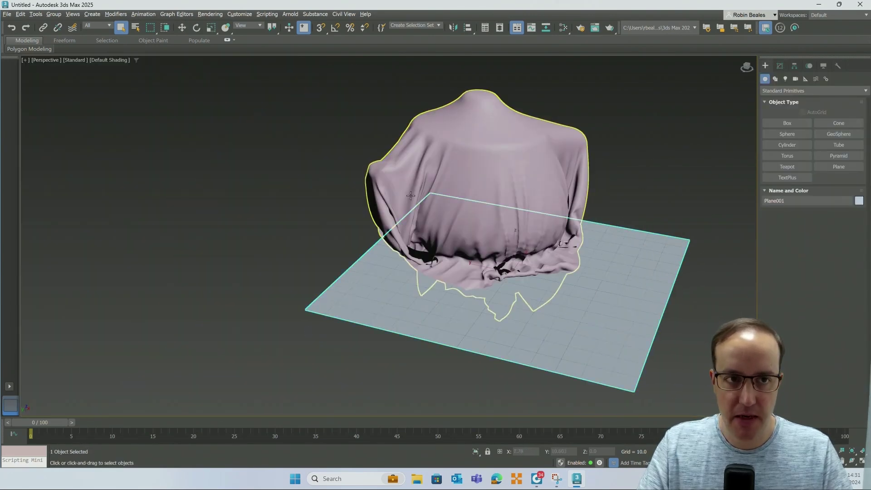
pyautogui.click(780, 65)
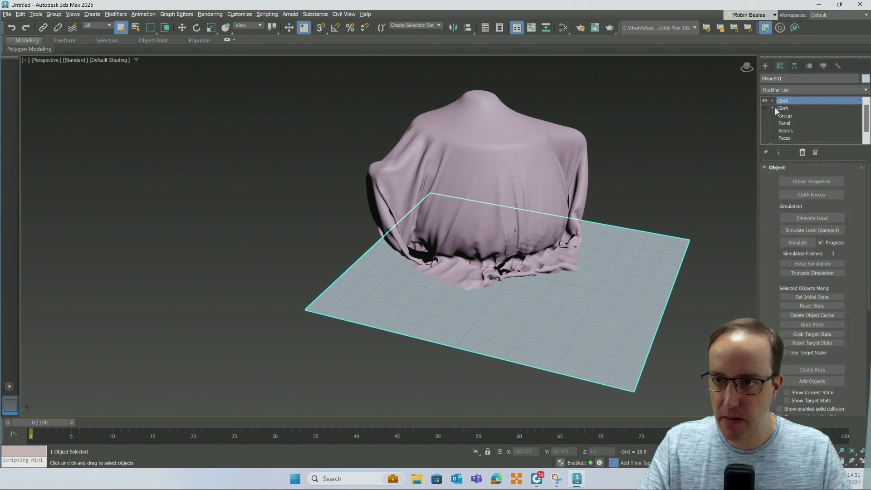
pyautogui.hotkey('ctrl', 'd')
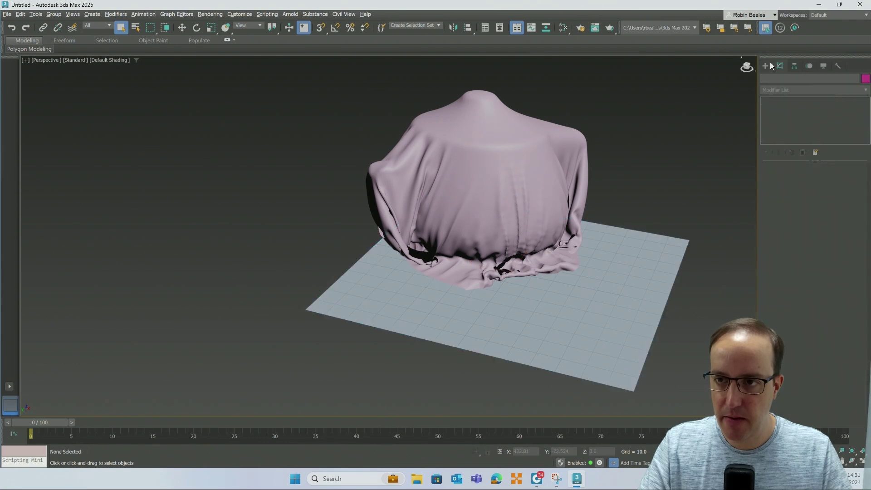
# Draw a large Plane003, about 579 × 857, under the scene and lower it slightly in Z.
pyautogui.click(766, 65)
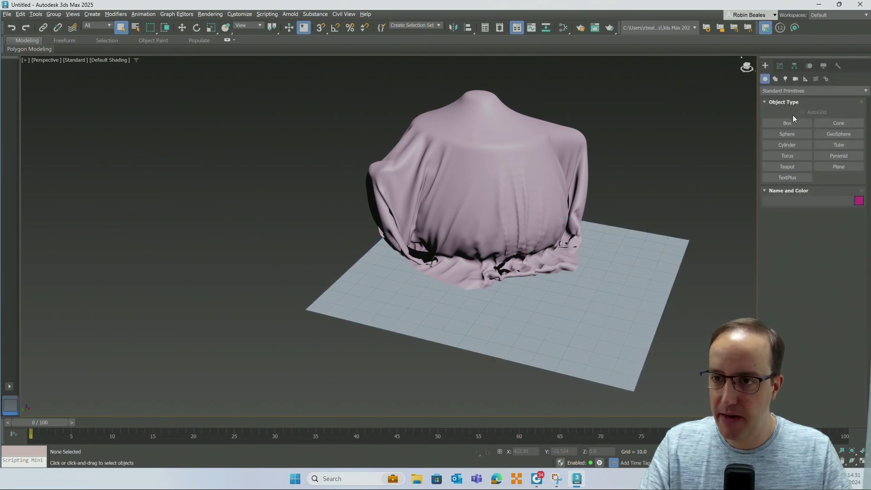
pyautogui.click(838, 167)
pyautogui.scroll(5, 637, 229)
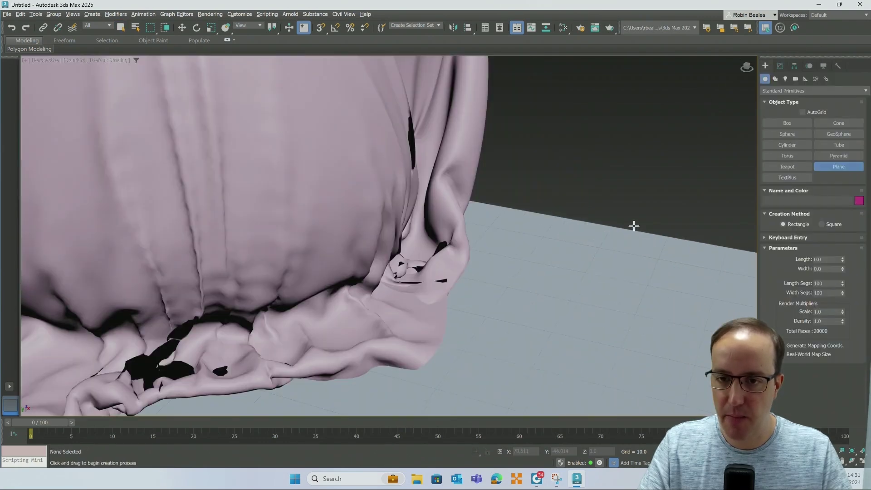
pyautogui.scroll(-10, 636, 226)
pyautogui.moveTo(508, 136); pyautogui.dragTo(645, 311)
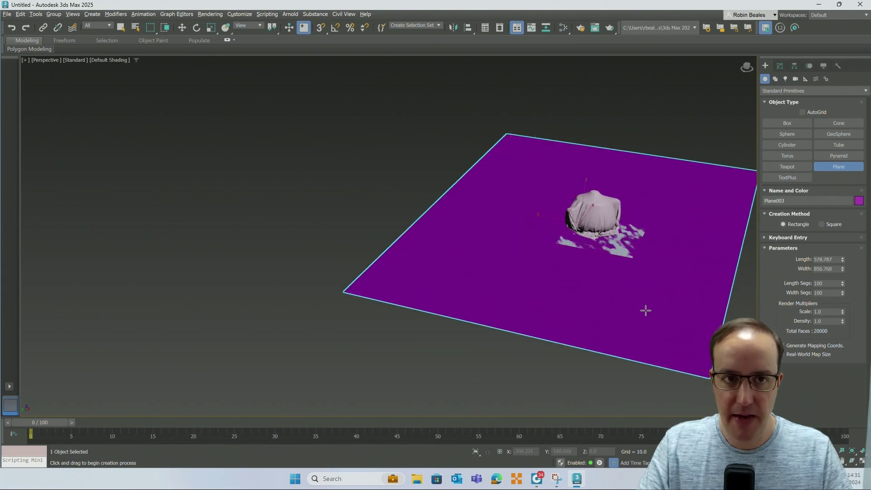
pyautogui.click(182, 28)
pyautogui.moveTo(584, 188); pyautogui.dragTo(584, 196)
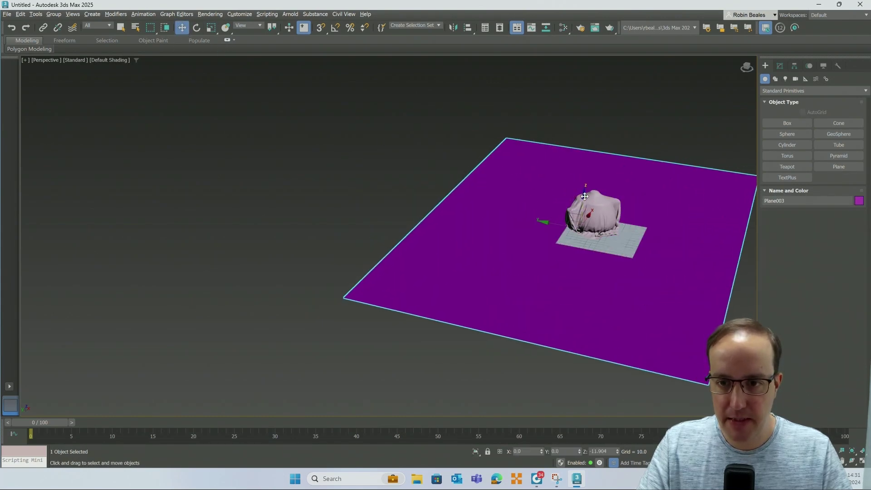
pyautogui.hotkey('ctrl', 'd')
pyautogui.scroll(10, 599, 222)
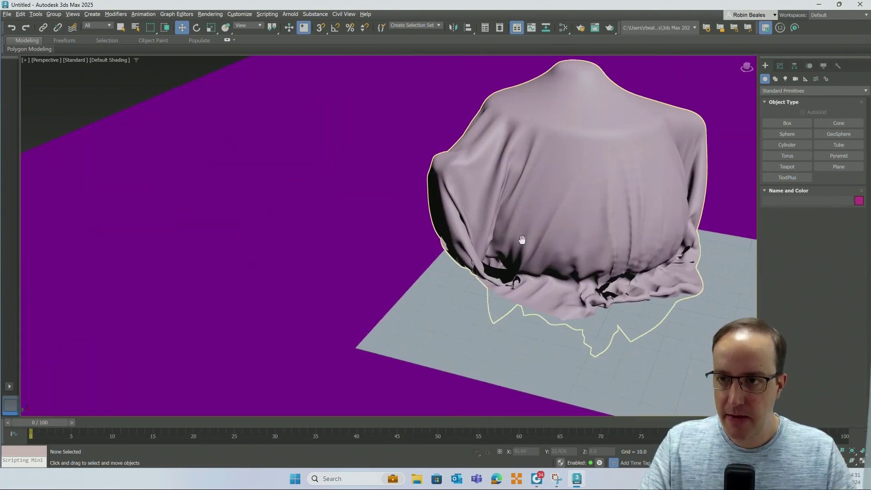
pyautogui.moveTo(522, 239); pyautogui.dragTo(395, 212, button='middle')
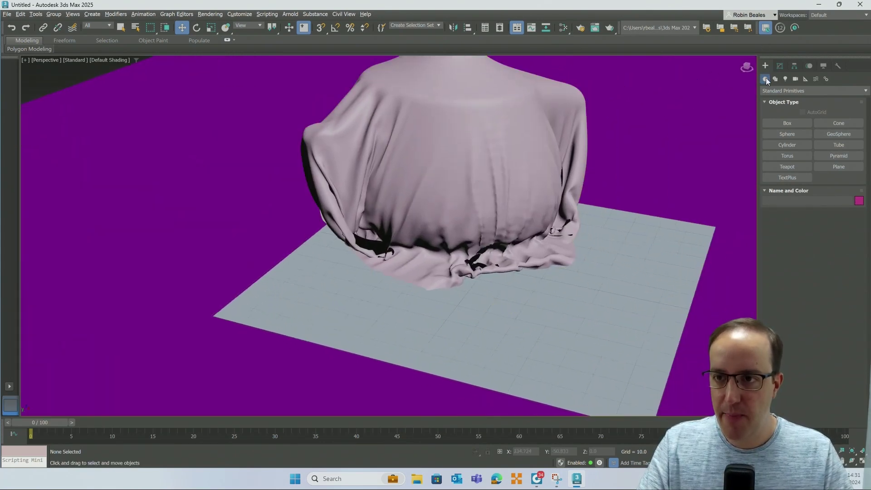
# Create a Liquid001 emitter from the Fluids category and raise it off the ground in Z.
pyautogui.click(777, 92)
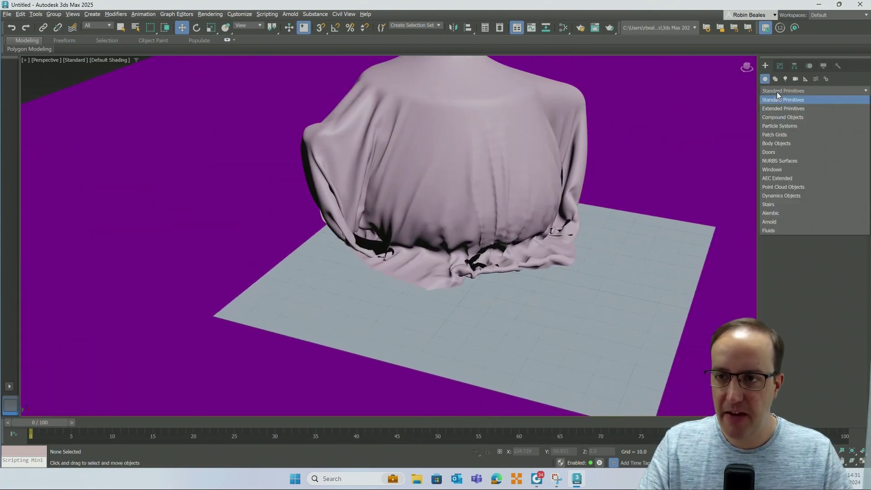
pyautogui.click(767, 231)
pyautogui.click(787, 122)
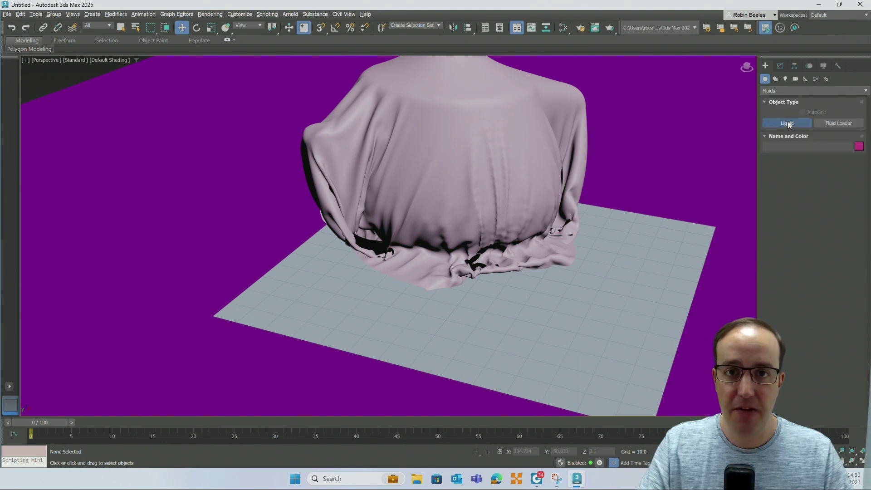
pyautogui.moveTo(487, 286); pyautogui.dragTo(526, 331)
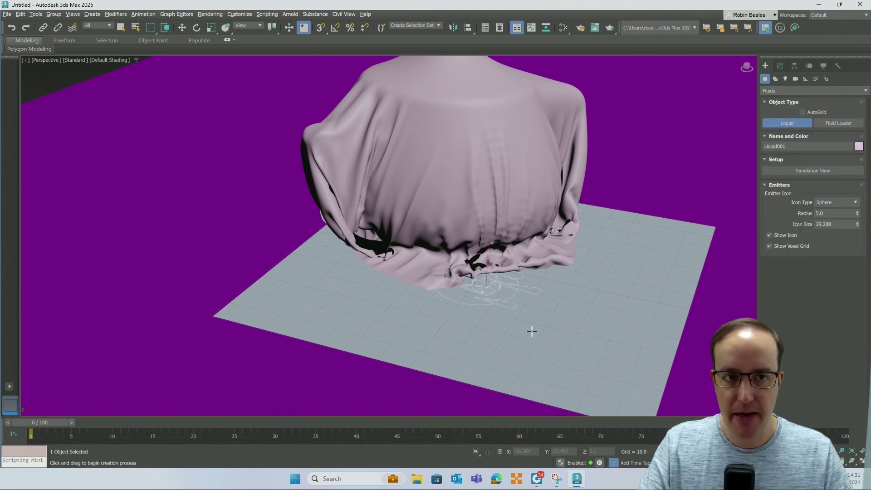
pyautogui.click(182, 29)
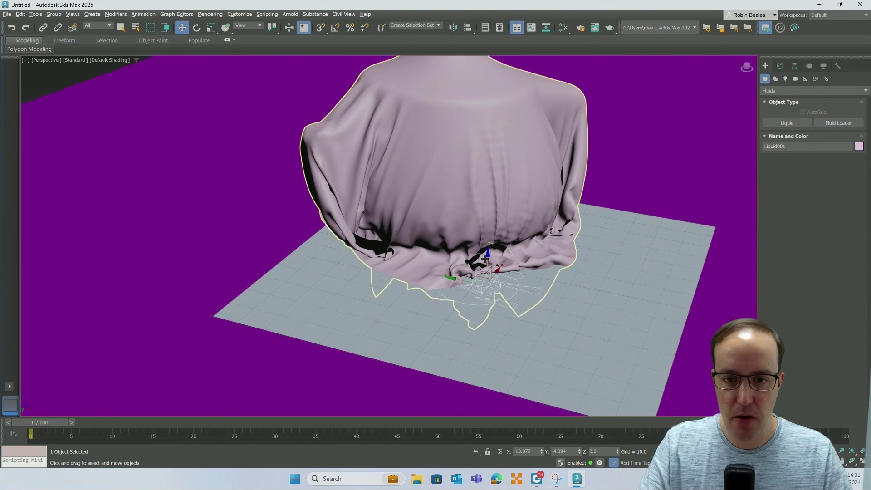
pyautogui.moveTo(489, 256); pyautogui.dragTo(490, 109)
# Raise Liquid001 high and centre it over the cloth's top using the Left and Top views.
pyautogui.press('l')
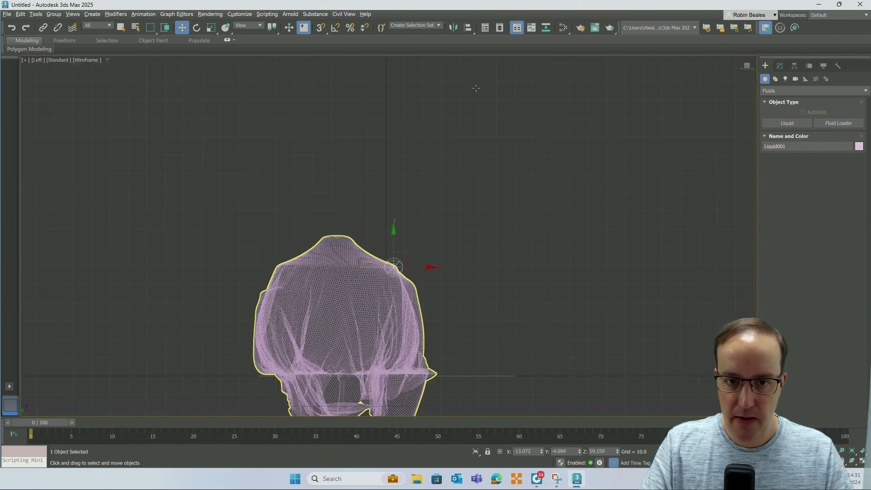
pyautogui.moveTo(396, 235); pyautogui.dragTo(397, 133)
pyautogui.moveTo(420, 166); pyautogui.dragTo(345, 103)
pyautogui.press('p')
pyautogui.moveTo(393, 178)
pyautogui.keyDown('alt'); pyautogui.mouseDown(button='middle')
pyautogui.moveTo(453, 276)
pyautogui.moveTo(439, 206)
pyautogui.mouseUp(button='middle'); pyautogui.keyUp('alt')
pyautogui.press('t')
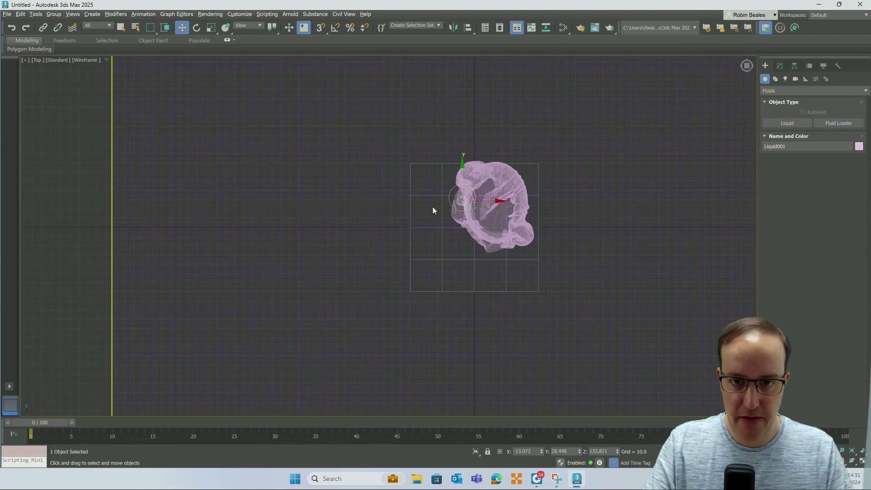
pyautogui.scroll(5, 427, 205)
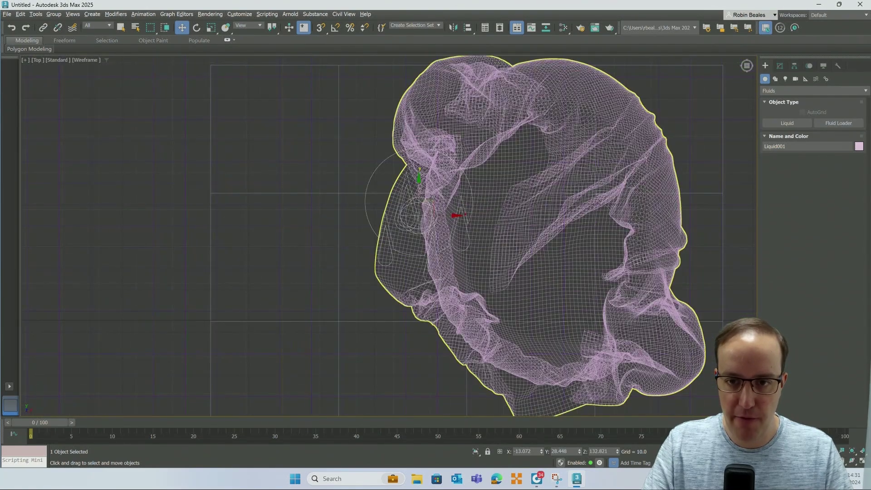
pyautogui.moveTo(434, 205); pyautogui.dragTo(556, 221)
pyautogui.press('p')
pyautogui.moveTo(557, 221)
pyautogui.keyDown('alt'); pyautogui.mouseDown(button='middle')
pyautogui.moveTo(402, 252)
pyautogui.moveTo(393, 244)
pyautogui.moveTo(435, 254)
pyautogui.mouseUp(button='middle'); pyautogui.keyUp('alt')
pyautogui.keyDown('alt'); pyautogui.moveTo(395, 312); pyautogui.dragTo(441, 282, button='middle'); pyautogui.keyUp('alt')
pyautogui.press('w')
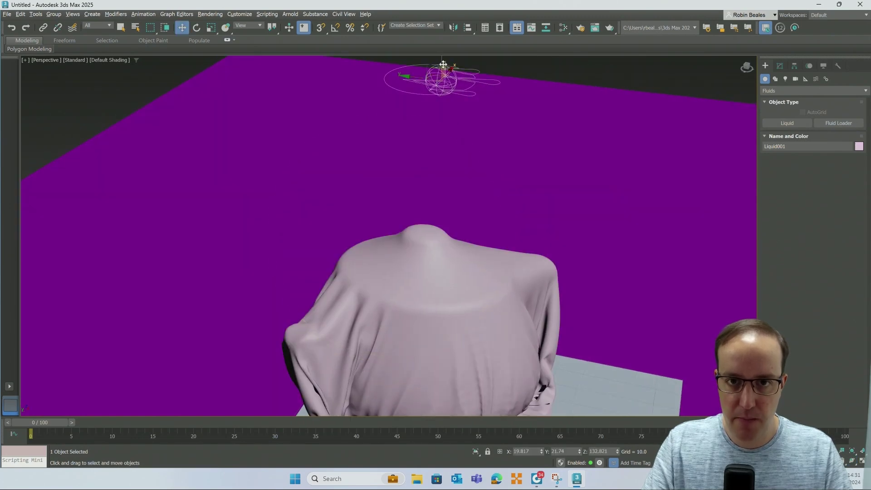
pyautogui.moveTo(442, 66); pyautogui.dragTo(442, 128)
# Select the Liquid001 emitter and open its Simulation View window beside the scene.
pyautogui.click(546, 246)
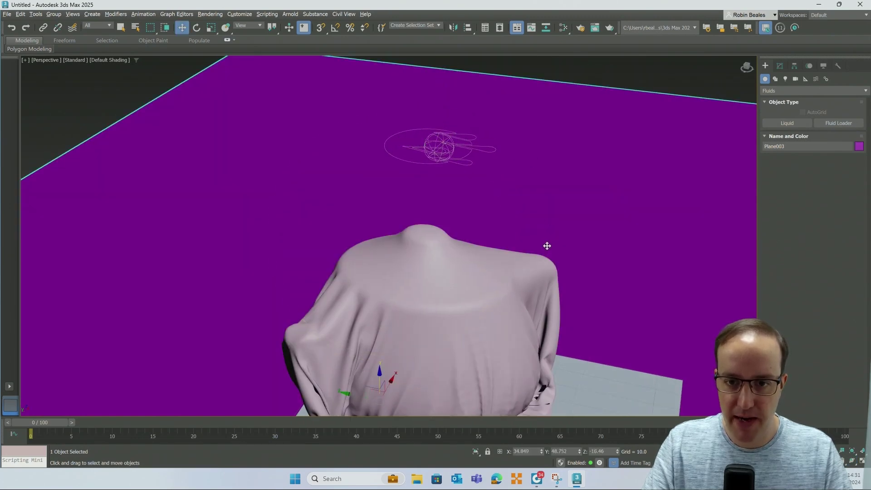
pyautogui.scroll(-3, 544, 247)
pyautogui.scroll(3, 544, 247)
pyautogui.click(431, 109)
pyautogui.click(779, 65)
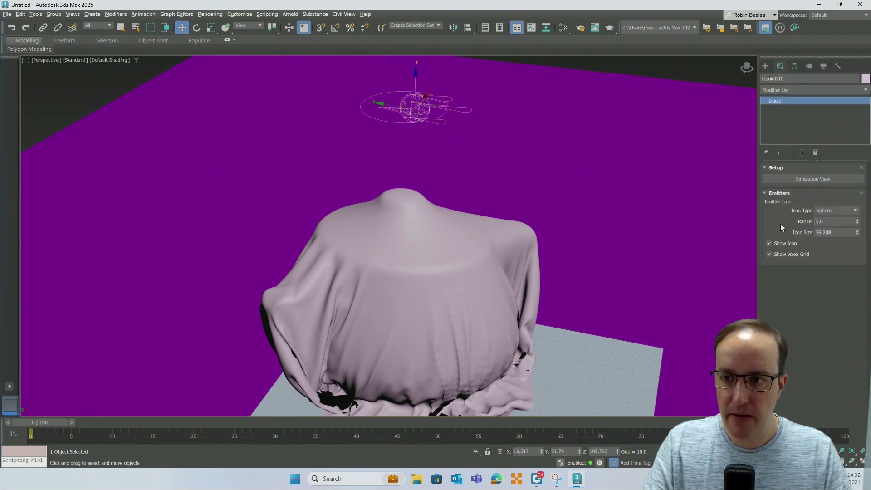
pyautogui.click(803, 177)
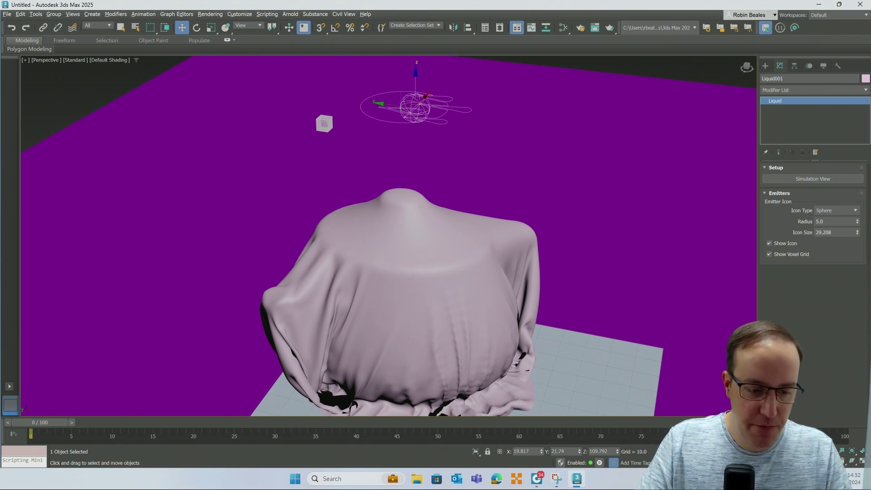
pyautogui.moveTo(40, 226); pyautogui.dragTo(142, 93)
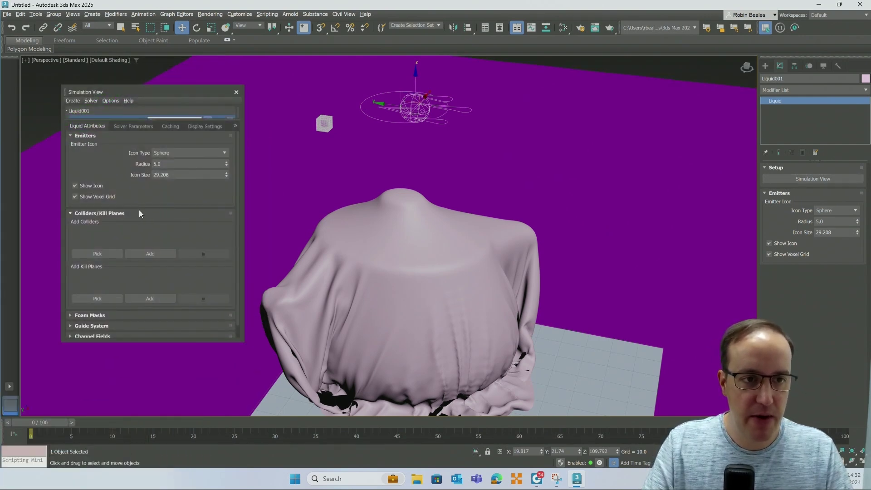
# Try the Box emitter shape, then set it back to Sphere.
pyautogui.click(179, 153)
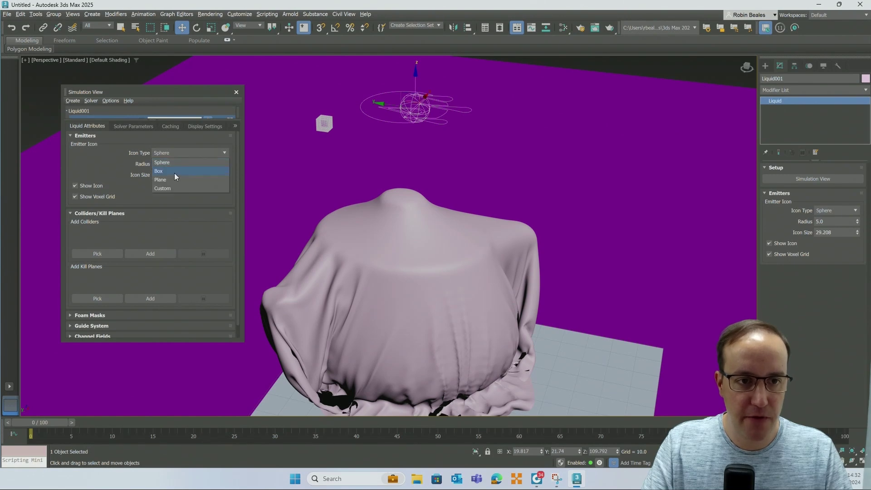
pyautogui.click(173, 174)
pyautogui.click(180, 154)
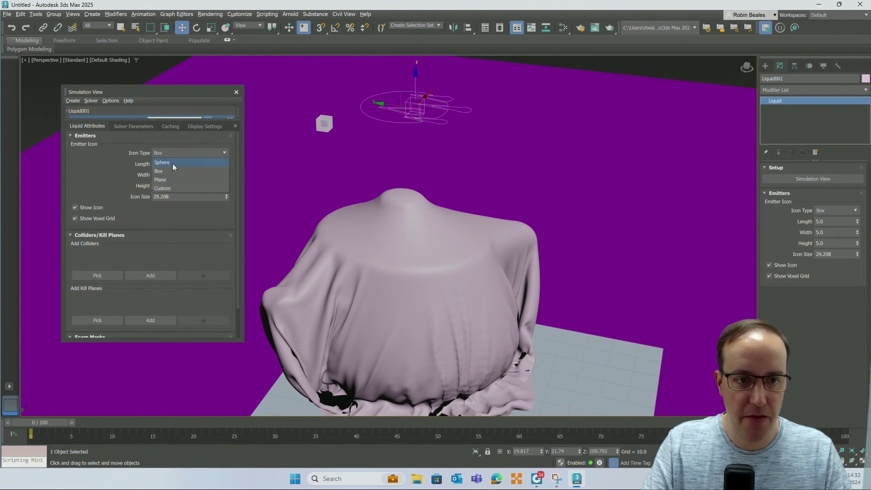
pyautogui.click(173, 163)
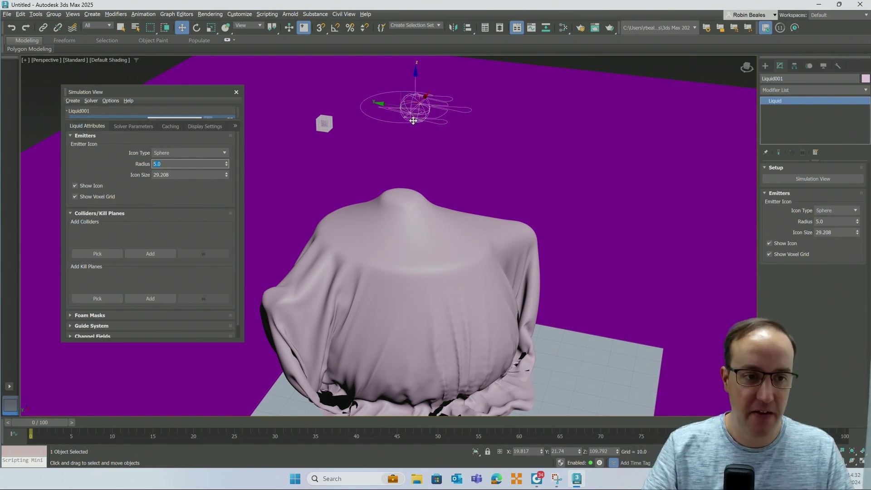
# Pick Plane002 as a collider and Plane003 as a kill plane.
pyautogui.click(109, 255)
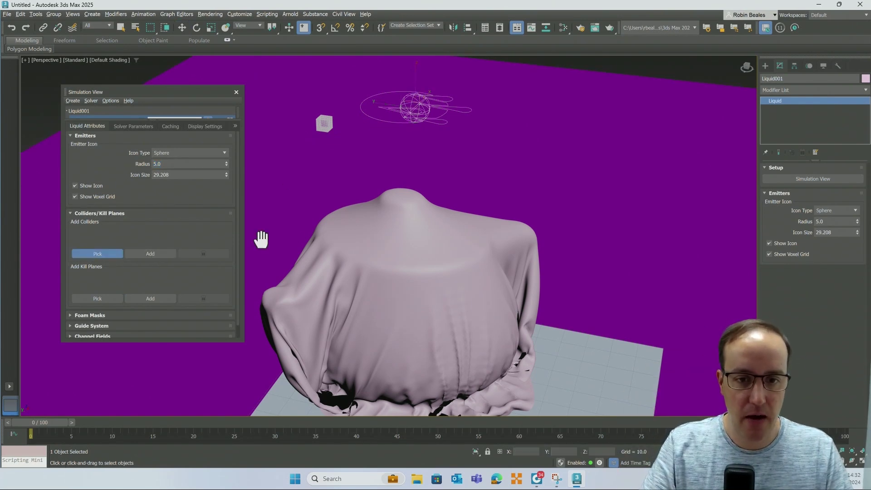
pyautogui.click(346, 233)
pyautogui.click(101, 298)
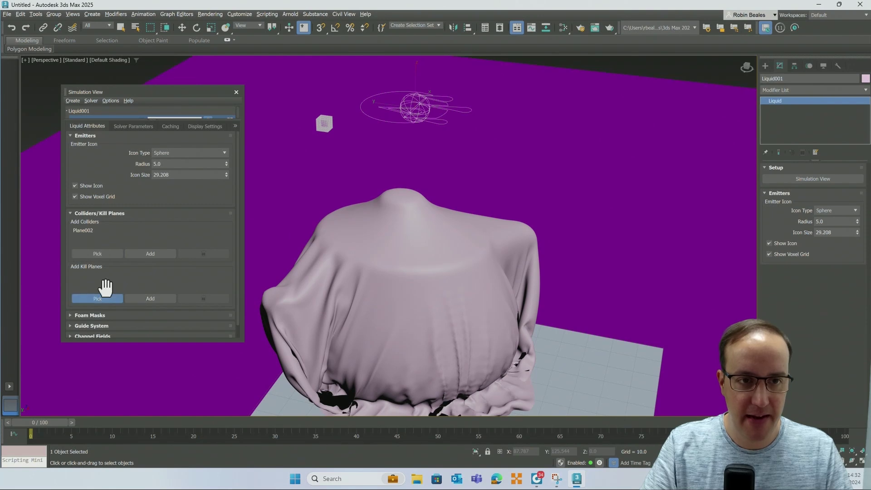
pyautogui.moveTo(602, 240); pyautogui.dragTo(590, 226, button='middle')
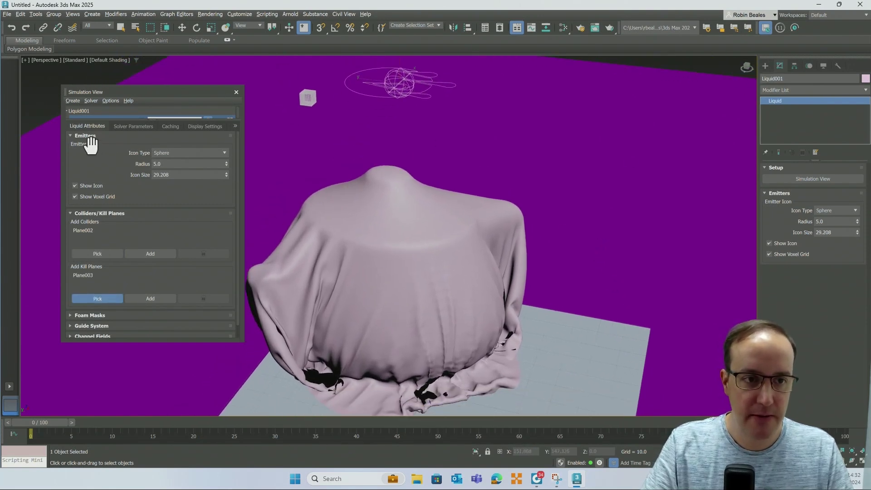
# Apply the Maple Syrup preset (viscosity 3.2, surface tension 0.13) and widen the settings panel and tree.
pyautogui.click(117, 127)
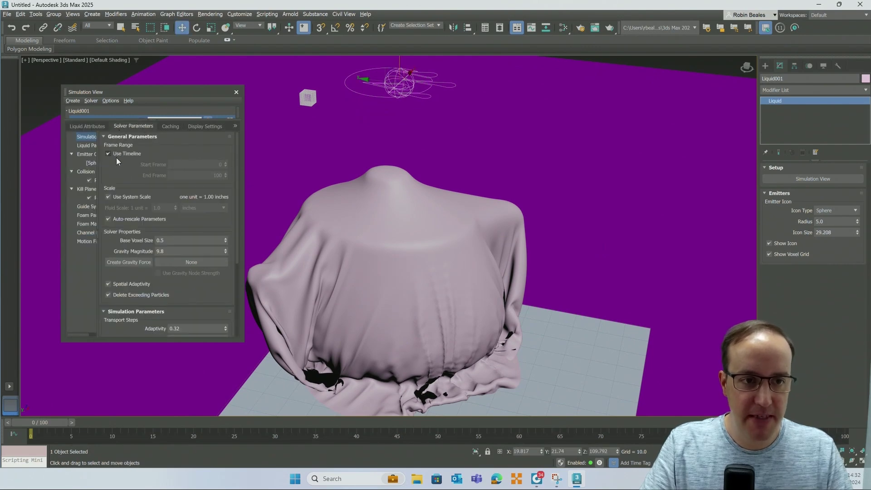
pyautogui.moveTo(62, 200); pyautogui.dragTo(23, 199)
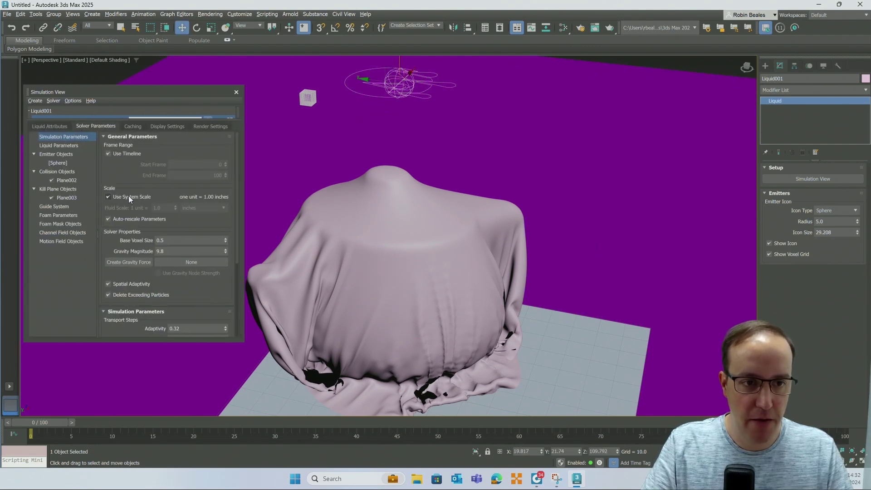
pyautogui.click(61, 146)
pyautogui.click(188, 154)
pyautogui.scroll(-1, 112, 180)
pyautogui.scroll(-1, 99, 192)
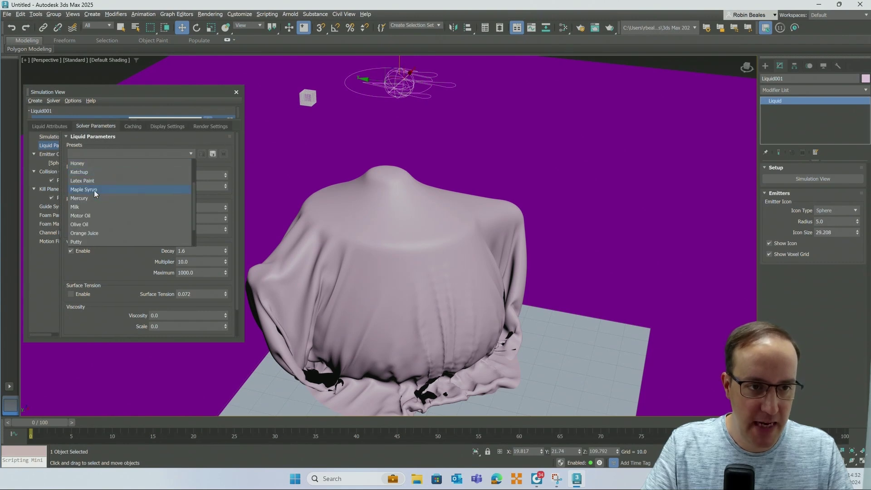
pyautogui.click(93, 190)
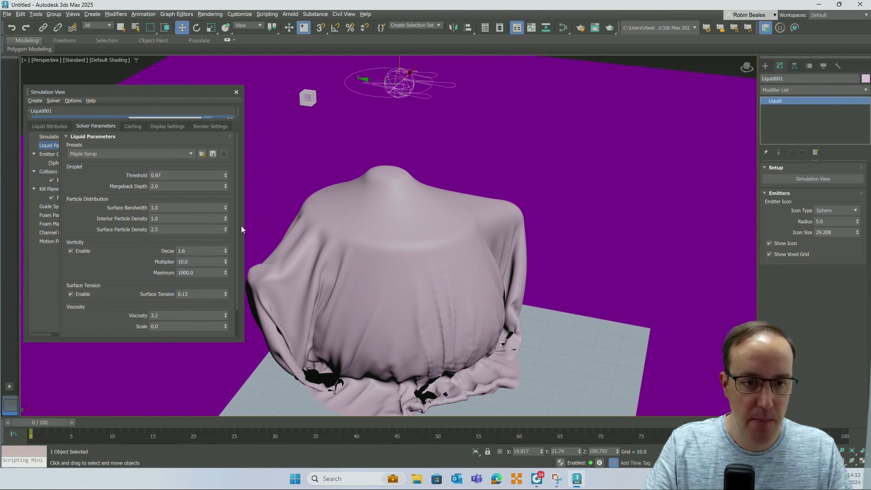
pyautogui.moveTo(243, 226); pyautogui.dragTo(307, 226)
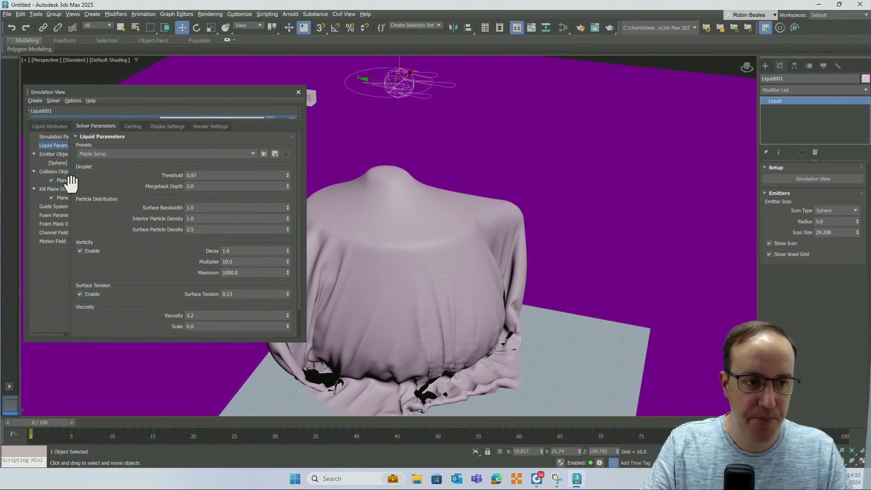
pyautogui.moveTo(69, 186); pyautogui.dragTo(96, 184)
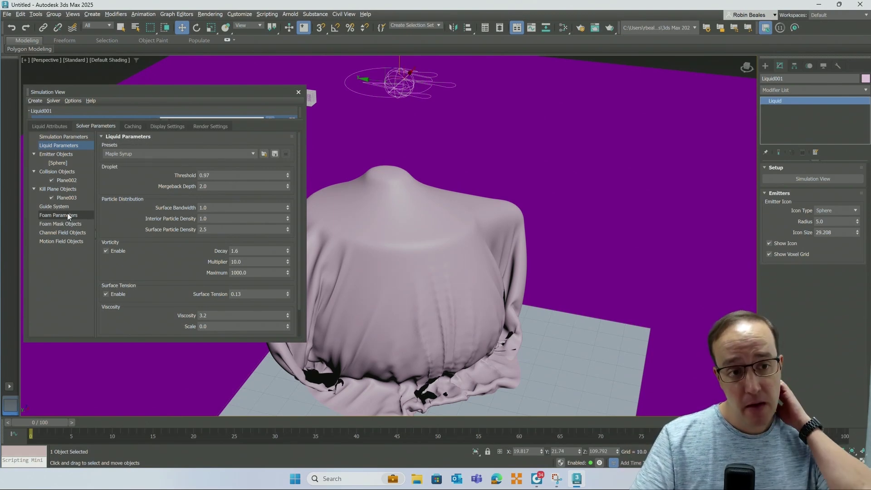
# Enable liquid emission on the sphere emitter and reveal the Solver01 row with its run controls.
pyautogui.click(59, 164)
pyautogui.click(56, 154)
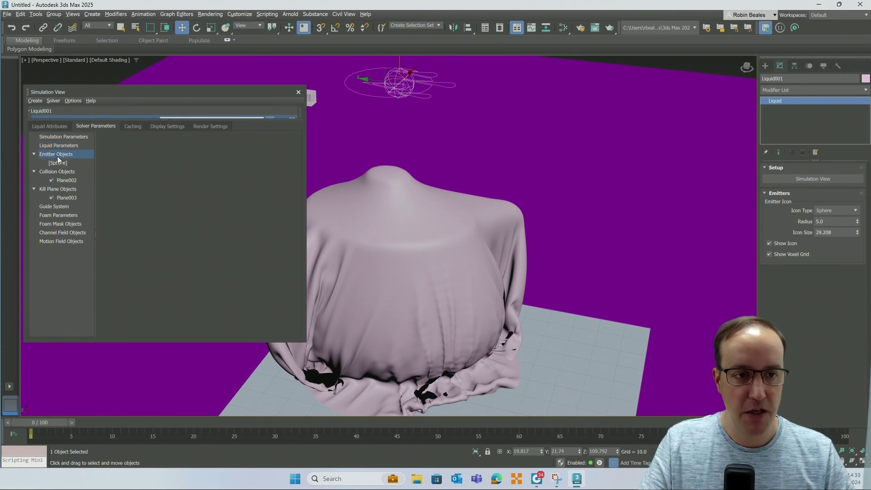
pyautogui.moveTo(382, 239); pyautogui.dragTo(427, 243, button='middle')
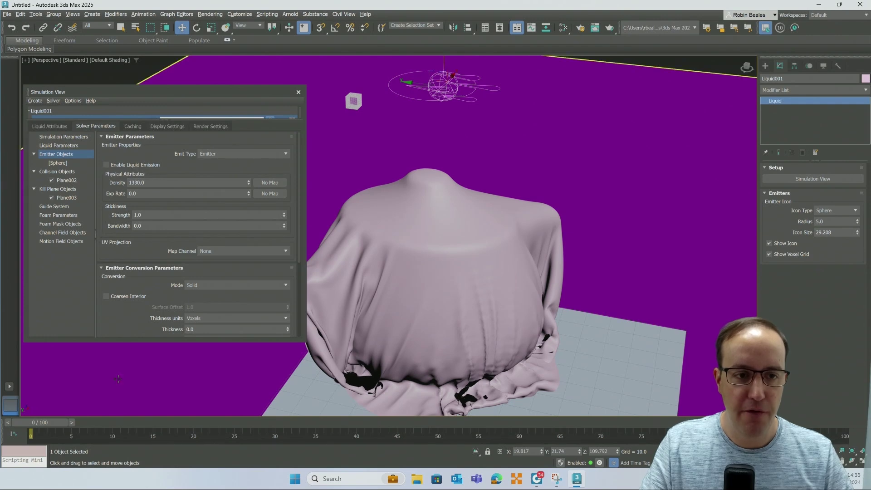
pyautogui.moveTo(54, 424); pyautogui.dragTo(36, 425)
pyautogui.press('w')
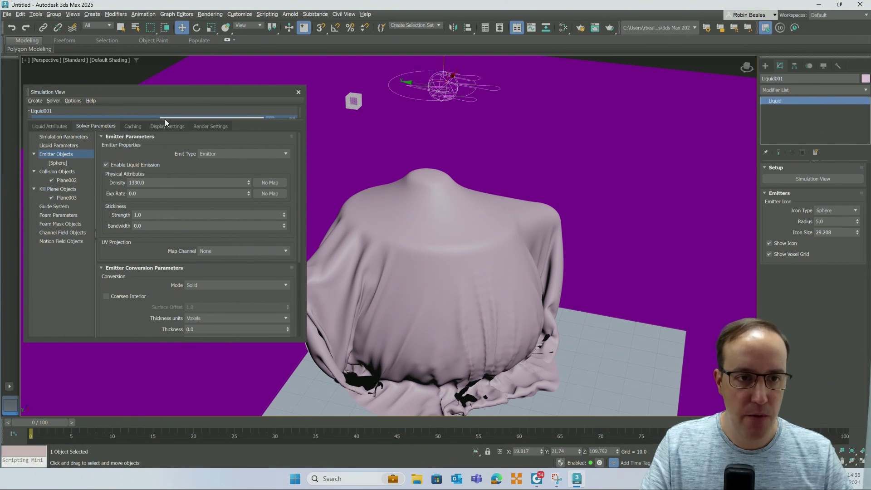
pyautogui.moveTo(164, 119); pyautogui.dragTo(164, 142)
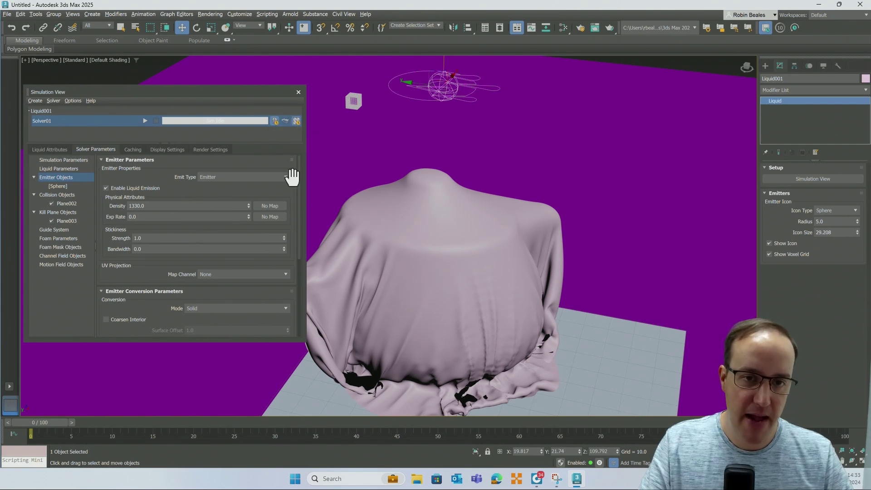
# Run Solver01 with Restart so syrup pours onto the cloth, then stop it.
pyautogui.click(146, 121)
pyautogui.moveTo(376, 122); pyautogui.dragTo(336, 116)
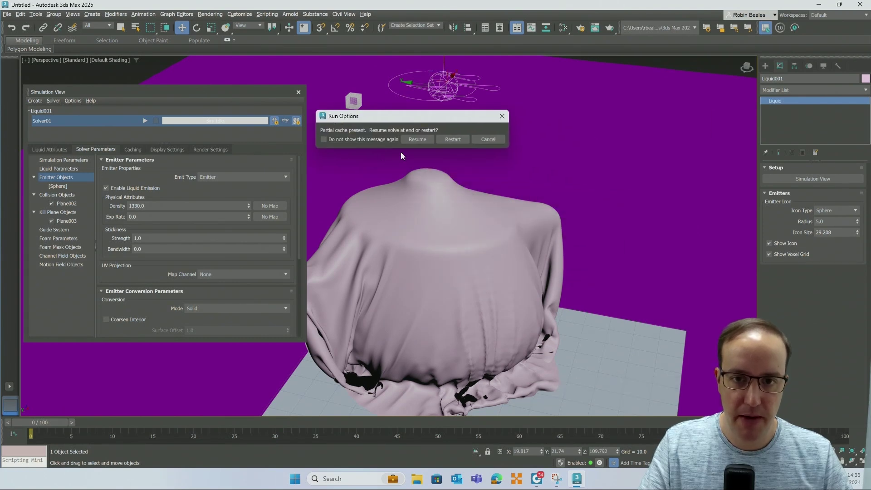
pyautogui.click(454, 139)
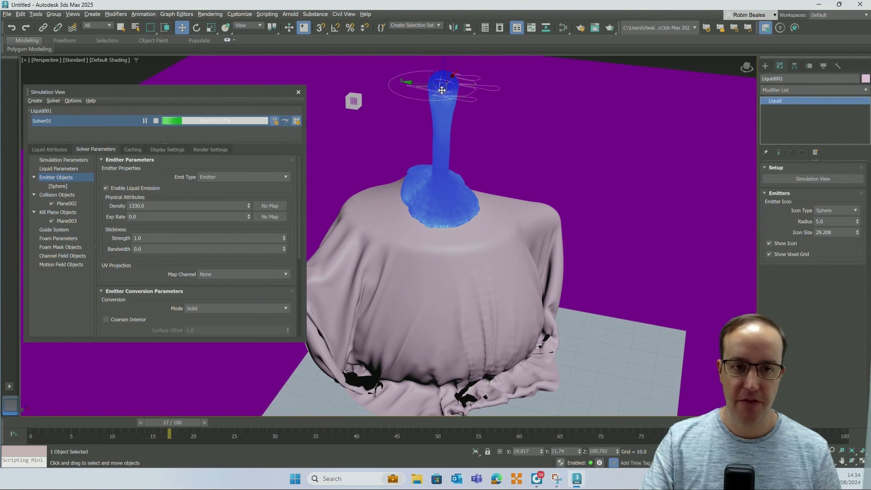
pyautogui.click(156, 121)
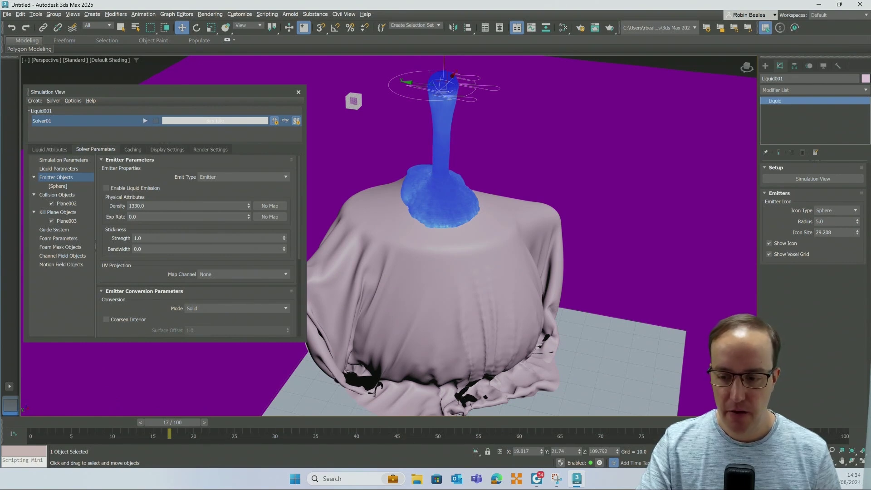
# Resume the simulation, inspect the liquid spreading over the cloth, and stop at frame 42.
pyautogui.click(639, 260)
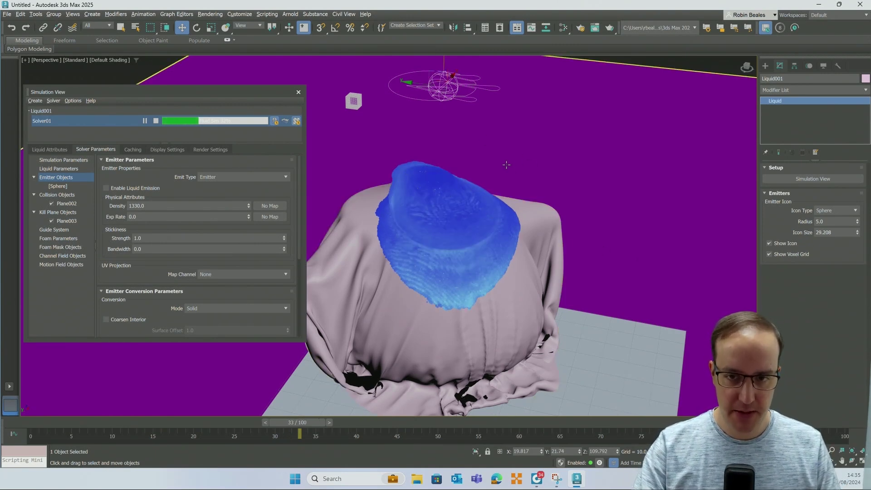
pyautogui.moveTo(504, 162); pyautogui.dragTo(524, 151, button='middle')
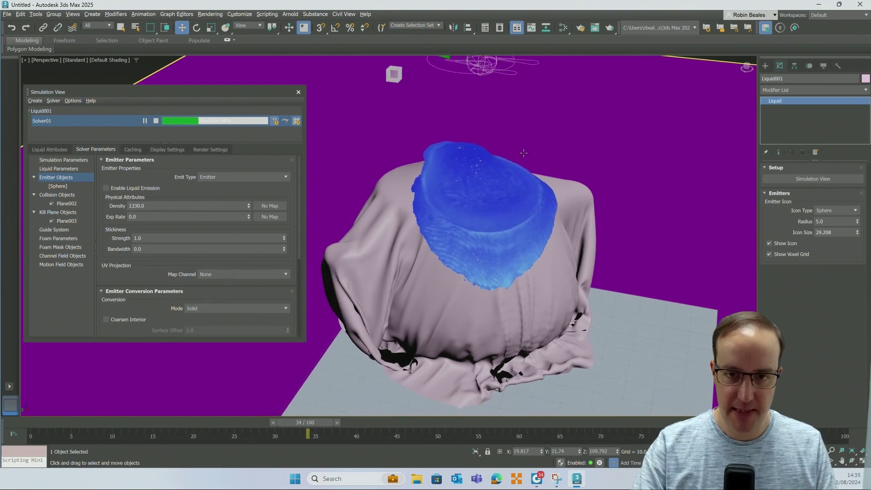
pyautogui.keyDown('alt'); pyautogui.moveTo(446, 182); pyautogui.dragTo(460, 193, button='middle'); pyautogui.keyUp('alt')
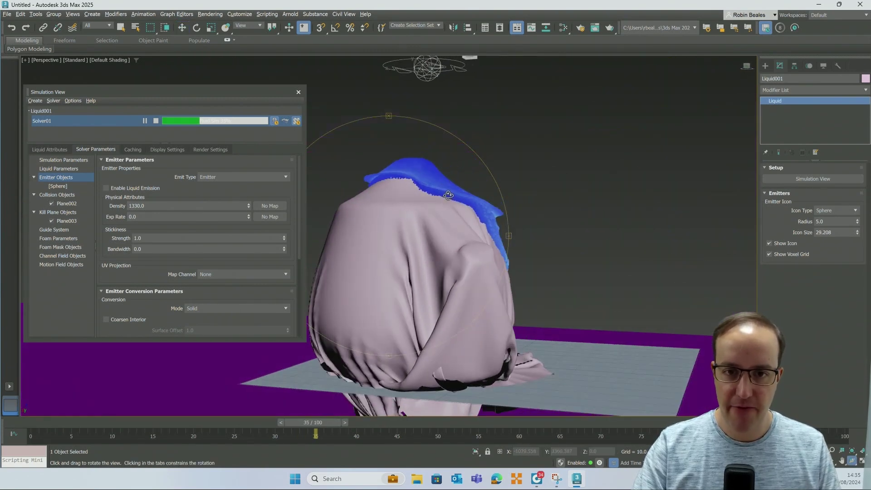
pyautogui.scroll(5, 399, 186)
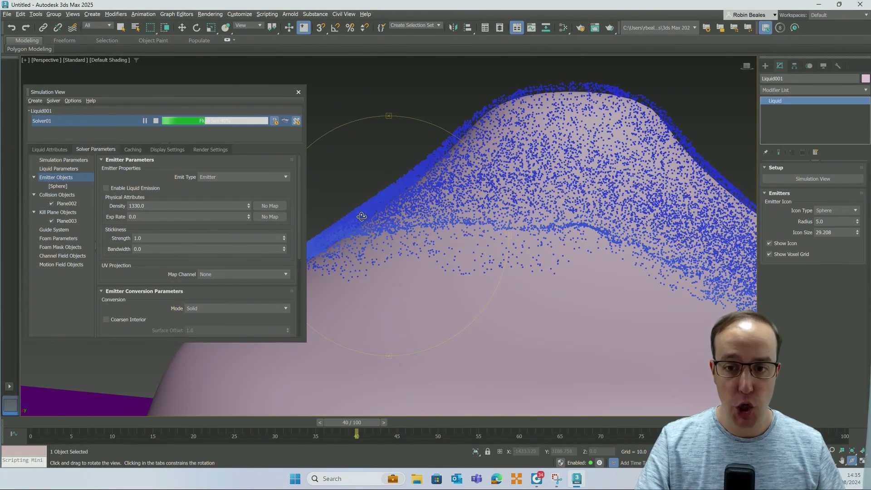
pyautogui.moveTo(452, 223); pyautogui.dragTo(408, 235)
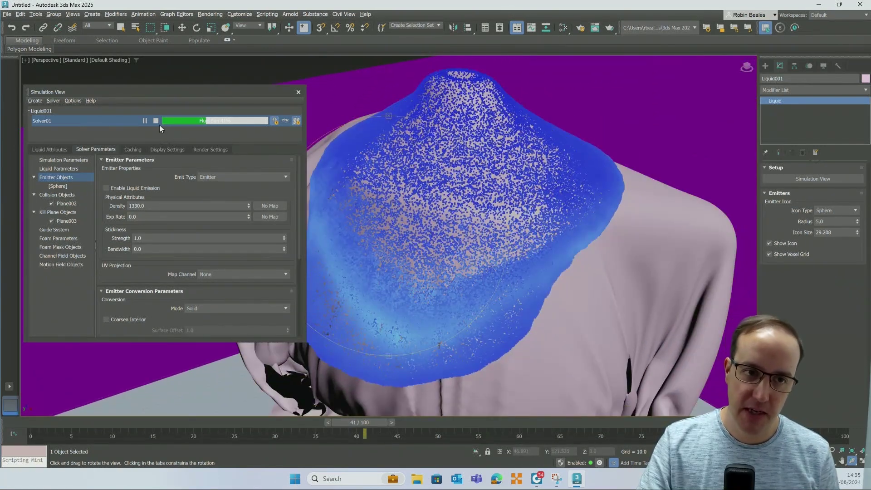
pyautogui.click(154, 120)
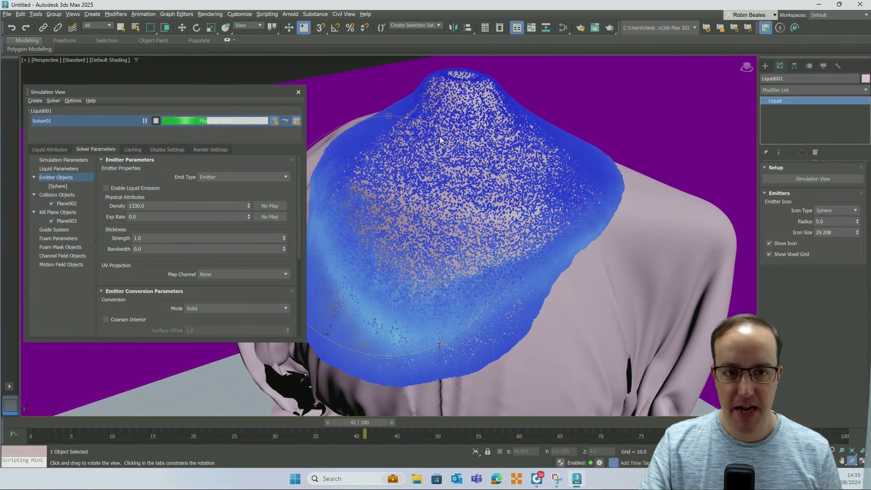
pyautogui.moveTo(349, 421); pyautogui.dragTo(367, 423)
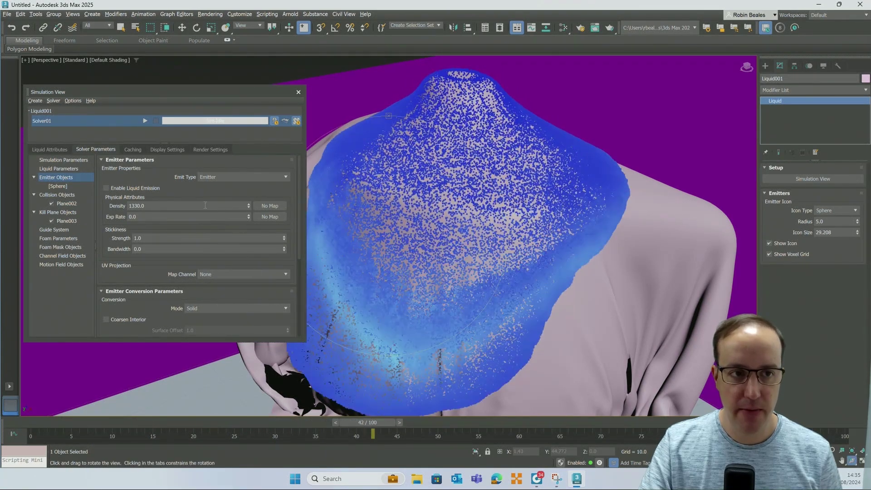
# Set the liquid Display Type to Bifrost Cache Mesh and scrub back to an early frame.
pyautogui.click(169, 150)
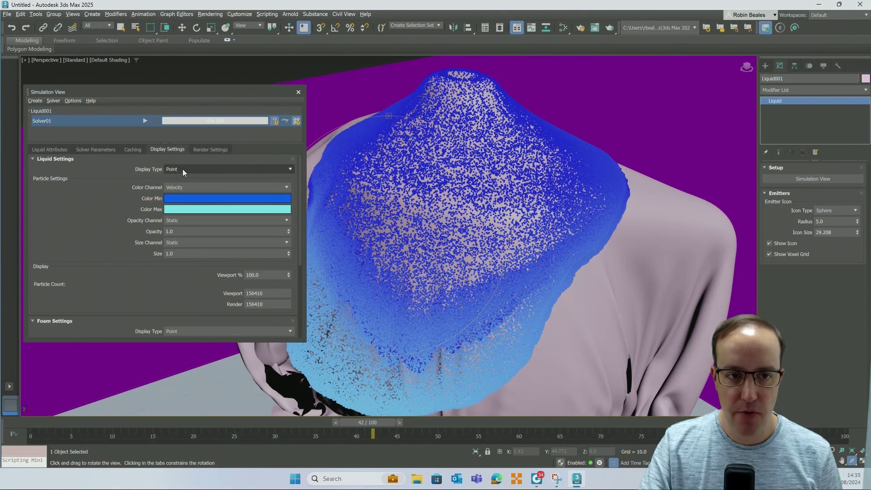
pyautogui.click(182, 169)
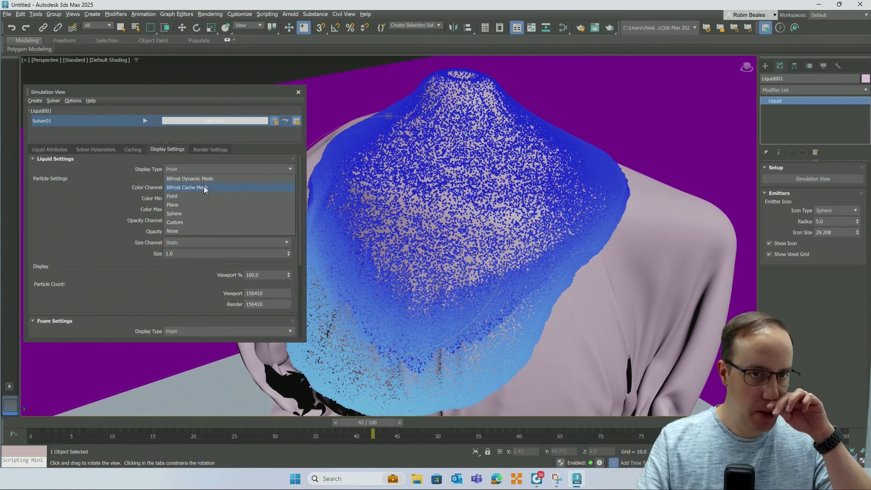
pyautogui.click(204, 187)
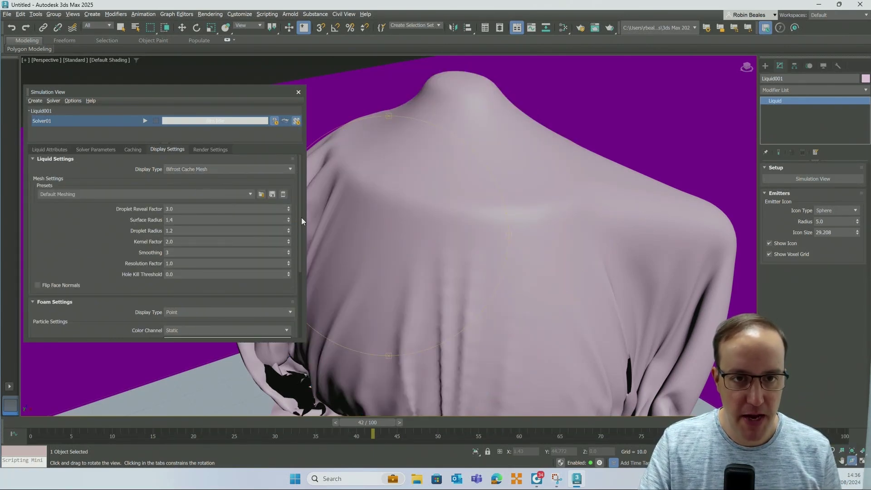
pyautogui.moveTo(363, 421); pyautogui.dragTo(113, 448)
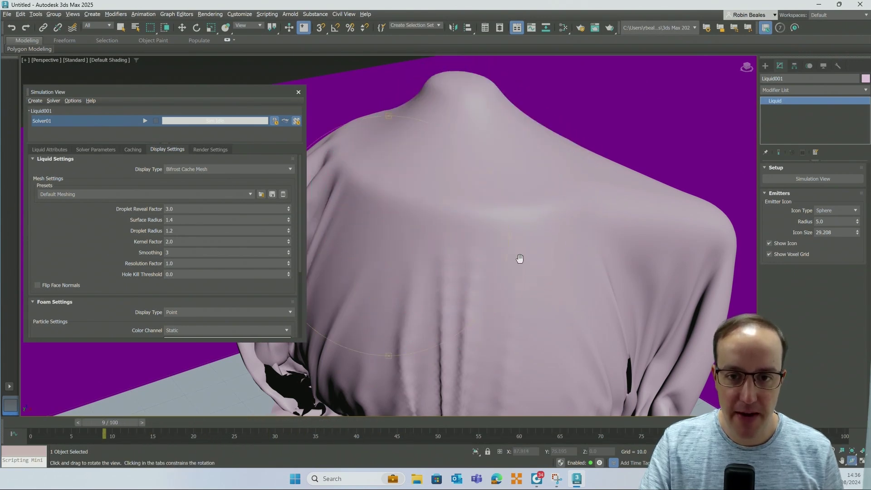
pyautogui.scroll(-6, 517, 268)
pyautogui.hotkey('ctrl', 'r')
# Close the Simulation View window and clear the selection.
pyautogui.press('w')
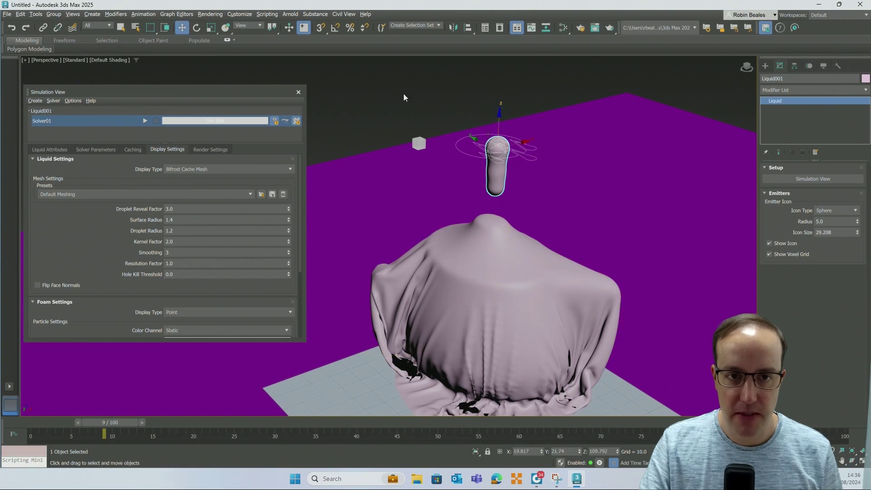
pyautogui.click(298, 93)
pyautogui.click(336, 89)
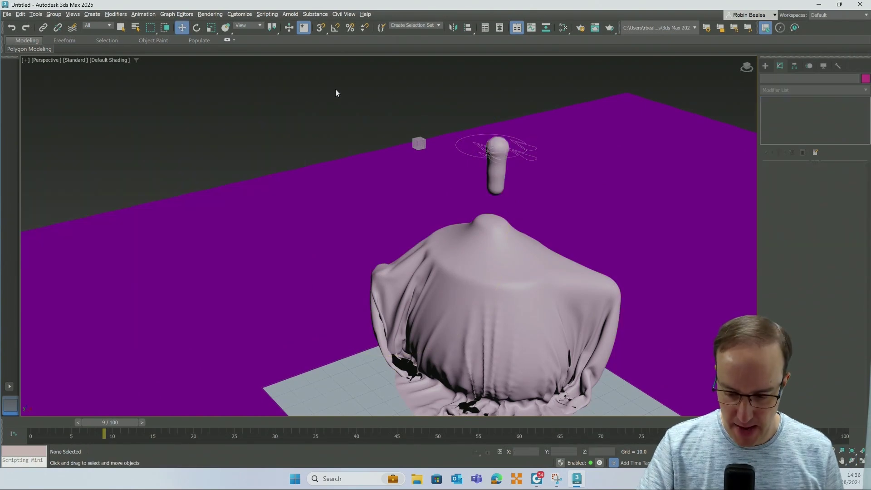
# Add a Physical Material in the Slate editor using the Candle Wax preset, then select the liquid emitter.
pyautogui.press('m')
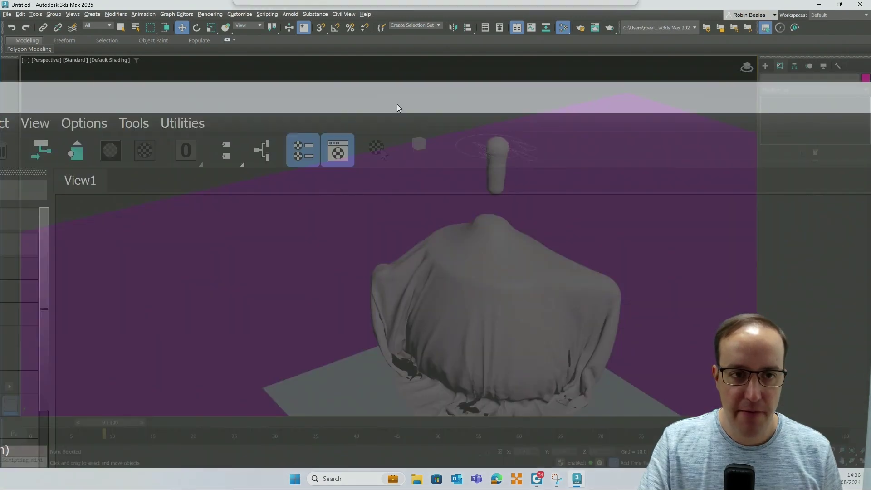
pyautogui.press('m')
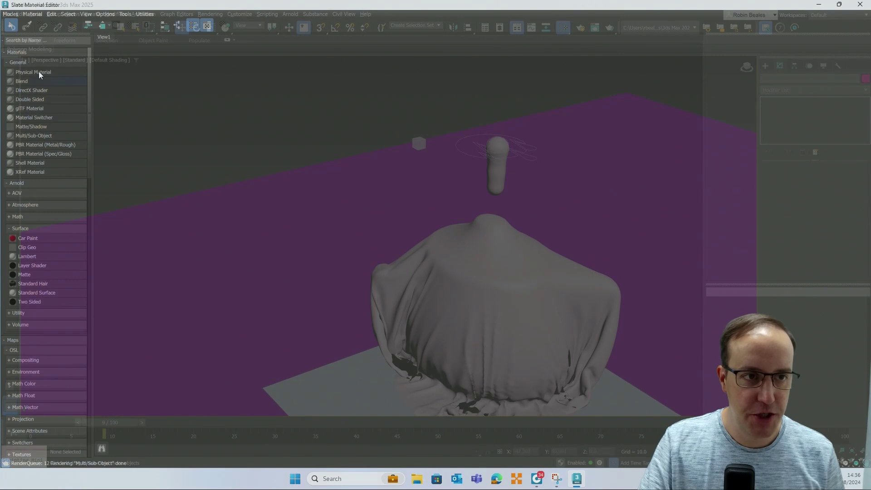
pyautogui.moveTo(30, 72); pyautogui.dragTo(298, 135)
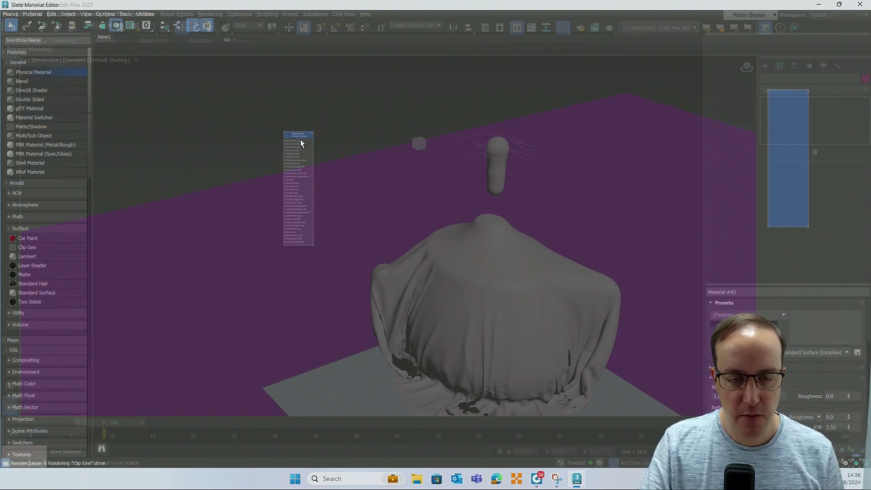
pyautogui.scroll(3, 297, 138)
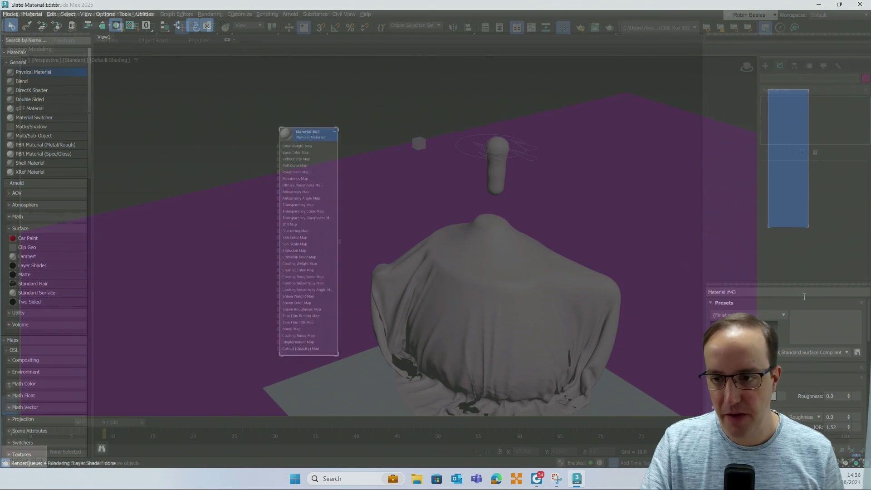
pyautogui.click(783, 314)
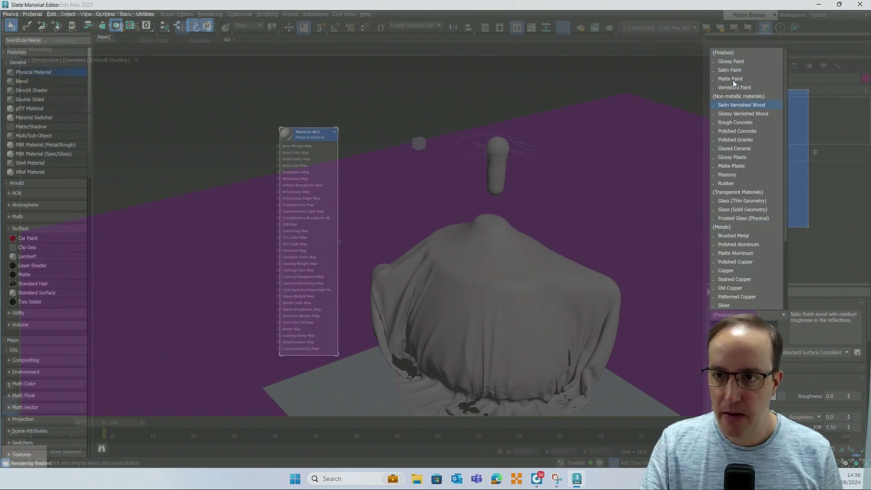
pyautogui.scroll(-4, 739, 195)
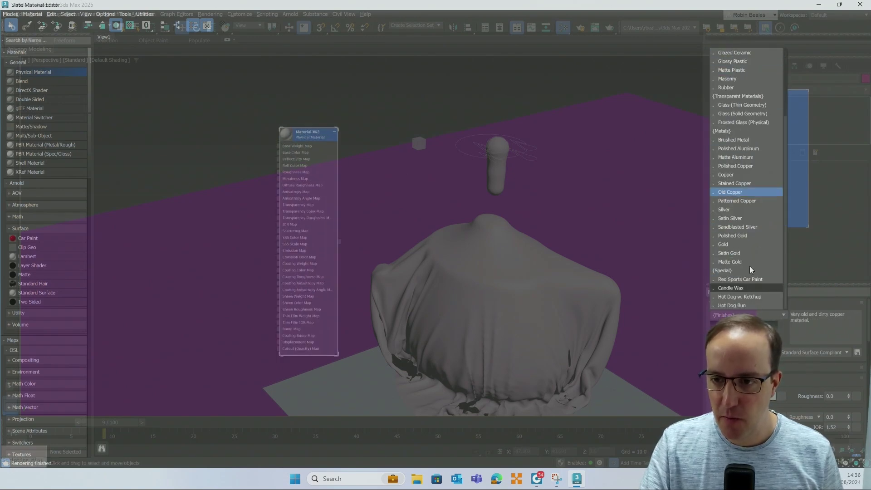
pyautogui.click(738, 289)
pyautogui.moveTo(308, 136); pyautogui.dragTo(279, 129)
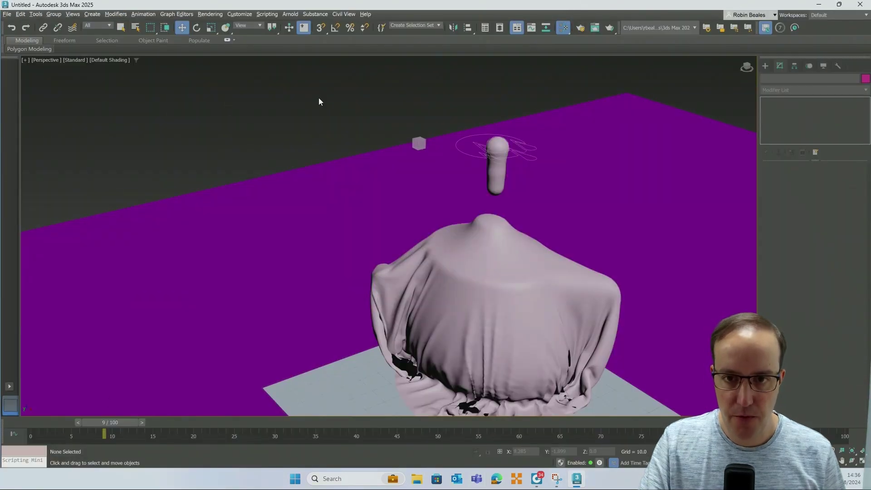
pyautogui.click(507, 146)
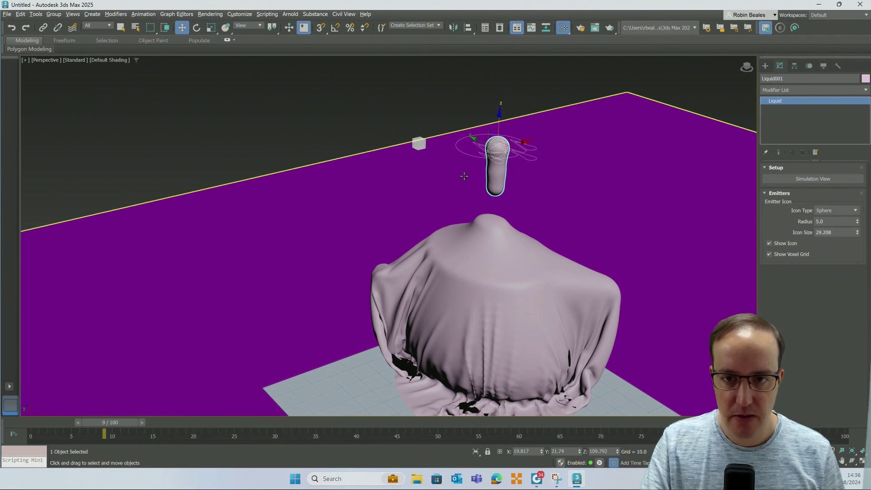
# Zoom in and select the draped cloth.
pyautogui.scroll(5, 500, 180)
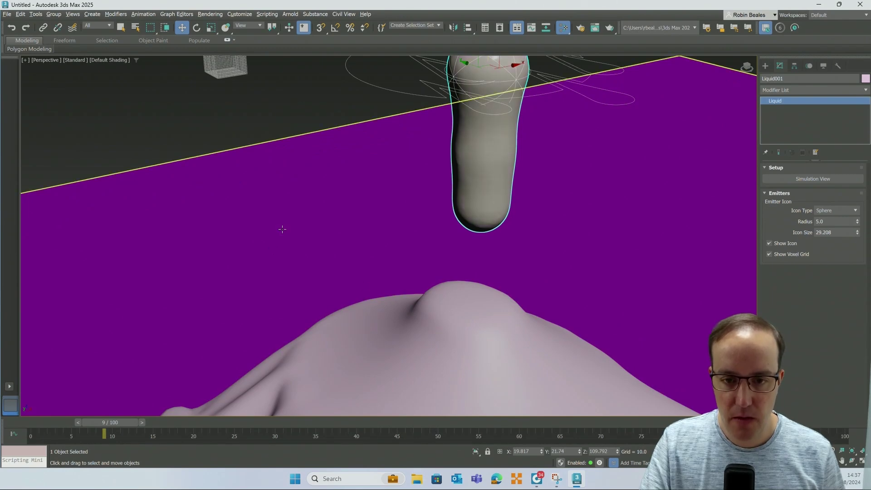
pyautogui.click(436, 302)
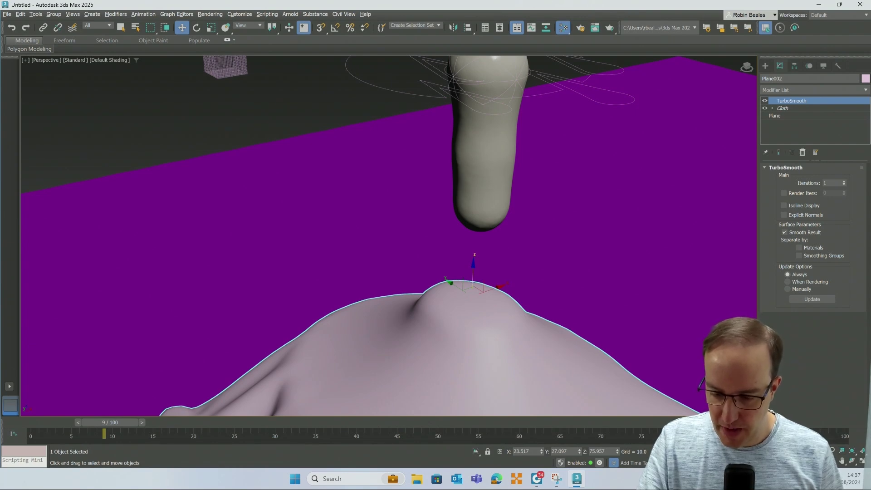
pyautogui.click(230, 249)
pyautogui.click(332, 337)
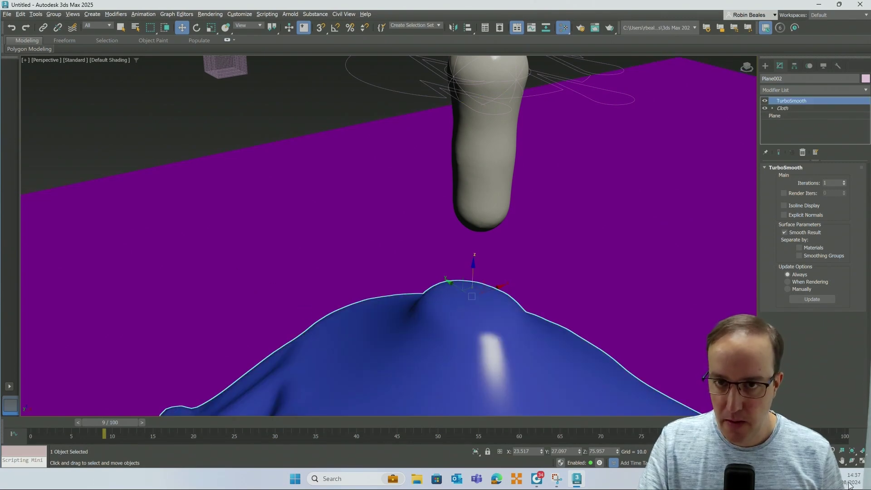
# Delete the purple Plane003, frame the whole draped cloth, and rewind to frame 0.
pyautogui.click(337, 218)
pyautogui.rightClick(336, 200)
pyautogui.click(367, 167)
pyautogui.press('Delete')
pyautogui.keyDown('alt'); pyautogui.moveTo(404, 214); pyautogui.dragTo(482, 182, button='middle'); pyautogui.keyUp('alt')
pyautogui.scroll(3, 458, 198)
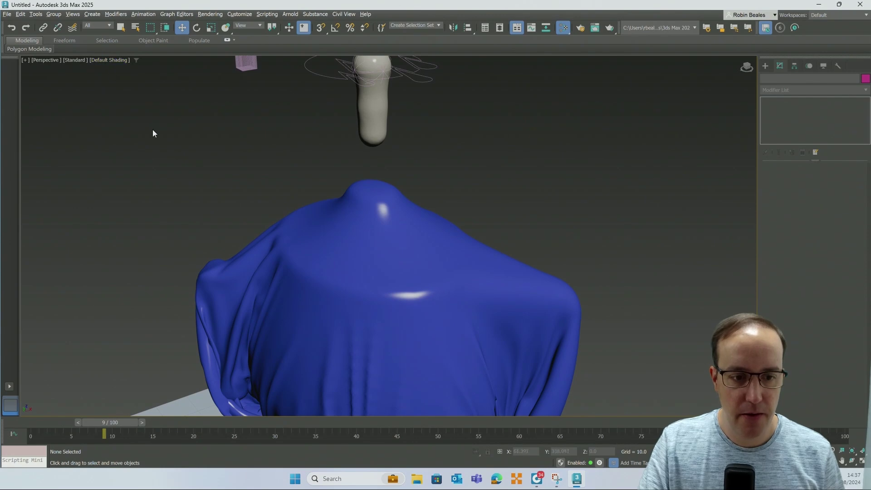
pyautogui.scroll(-3, 153, 133)
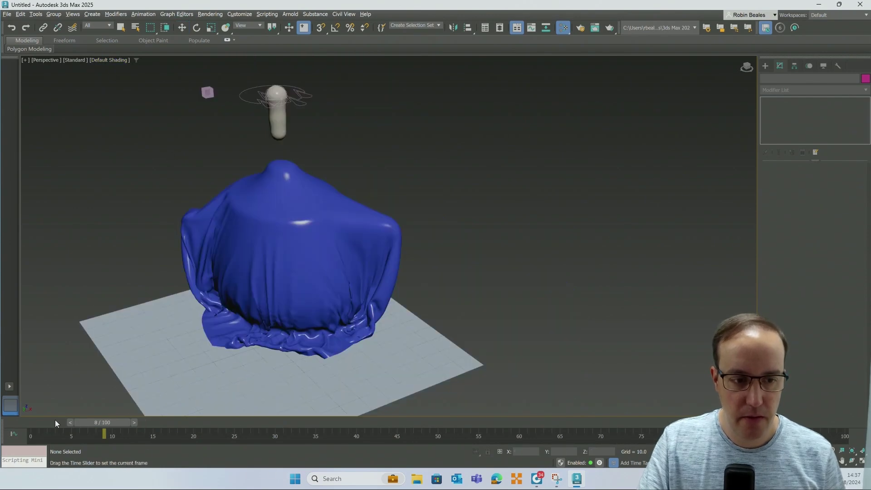
pyautogui.press('Home')
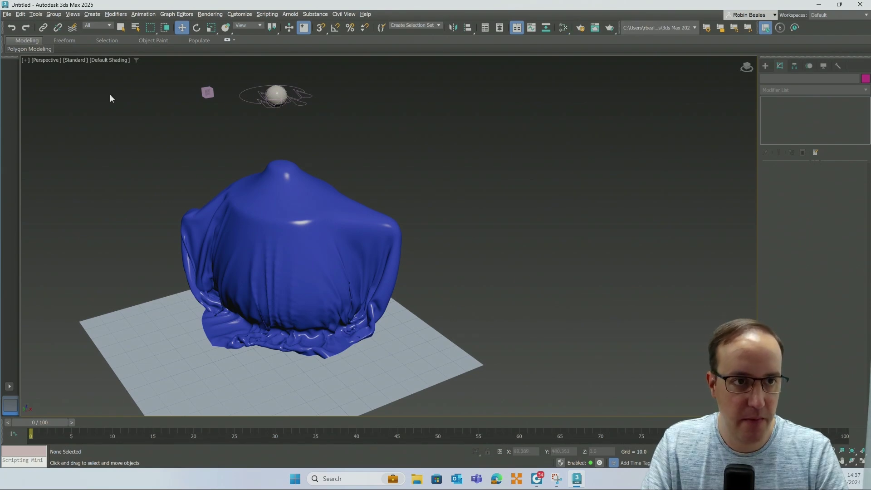
pyautogui.click(77, 60)
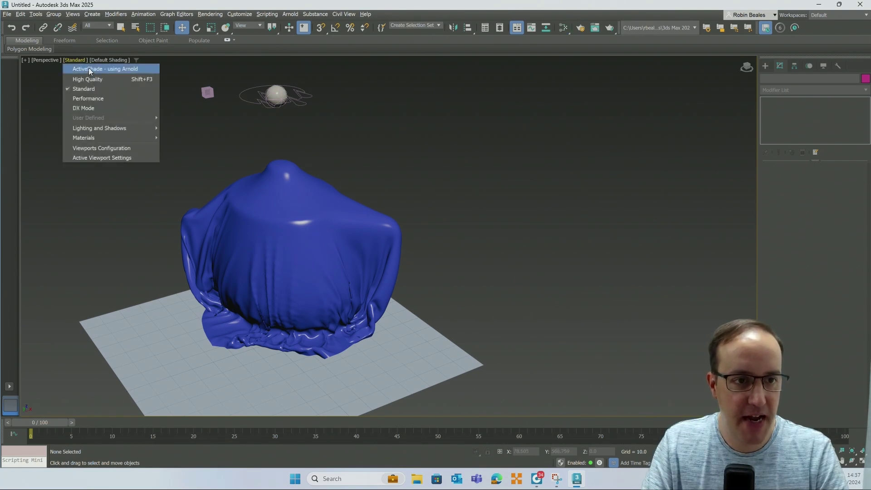
# Switch the viewport to ActiveShade with Arnold and zoom in on the draped cloth.
pyautogui.click(88, 69)
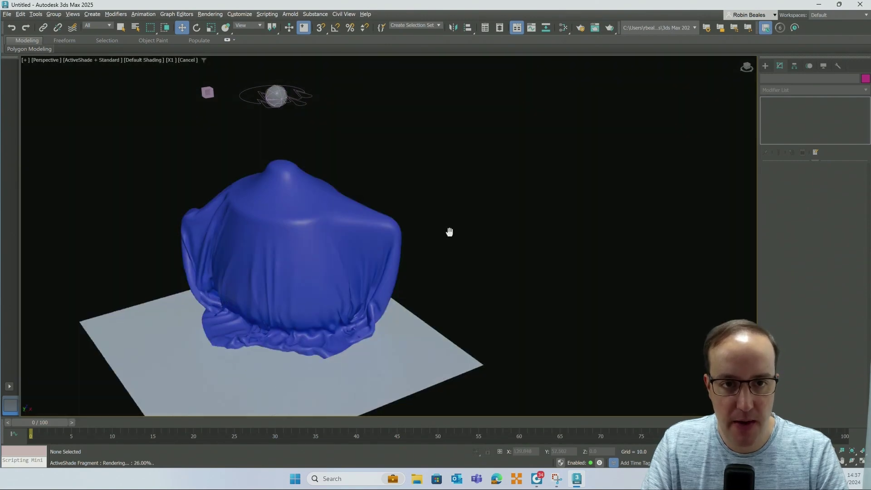
pyautogui.moveTo(483, 237); pyautogui.dragTo(476, 241, button='middle')
pyautogui.scroll(3, 381, 242)
pyautogui.scroll(4, 335, 235)
pyautogui.moveTo(335, 234); pyautogui.dragTo(405, 277, button='middle')
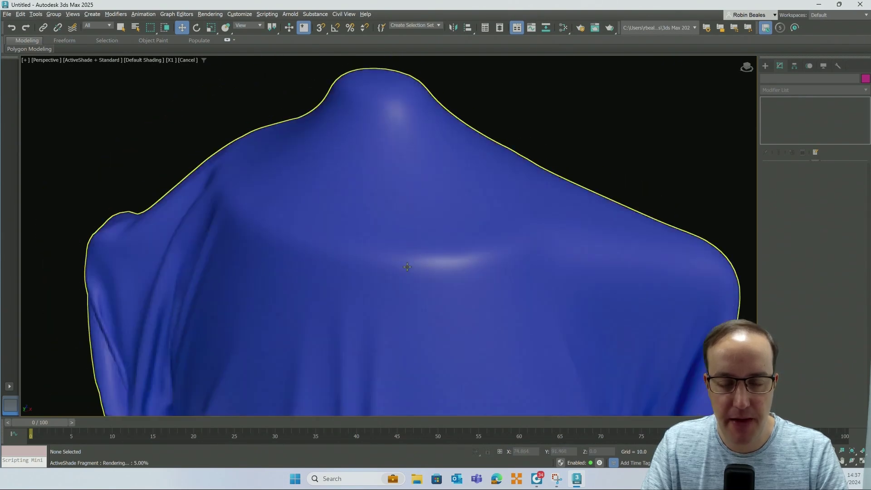
pyautogui.moveTo(423, 258); pyautogui.dragTo(416, 246, button='middle')
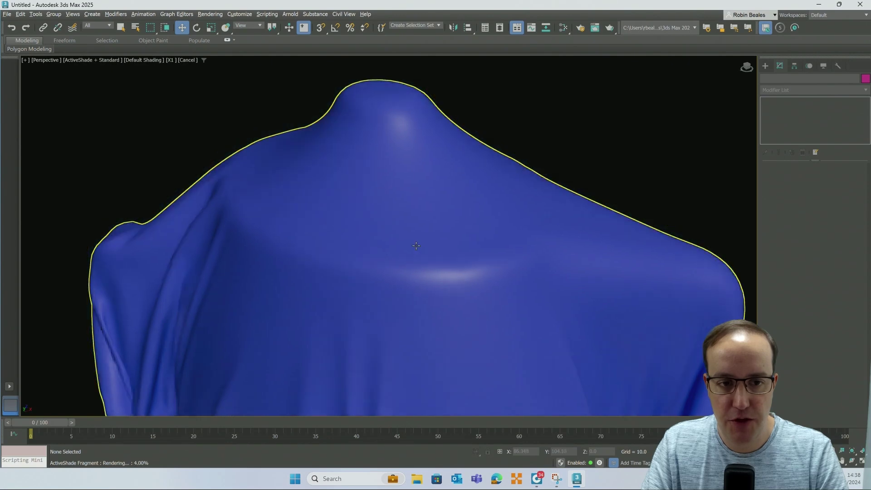
pyautogui.scroll(-2, 416, 244)
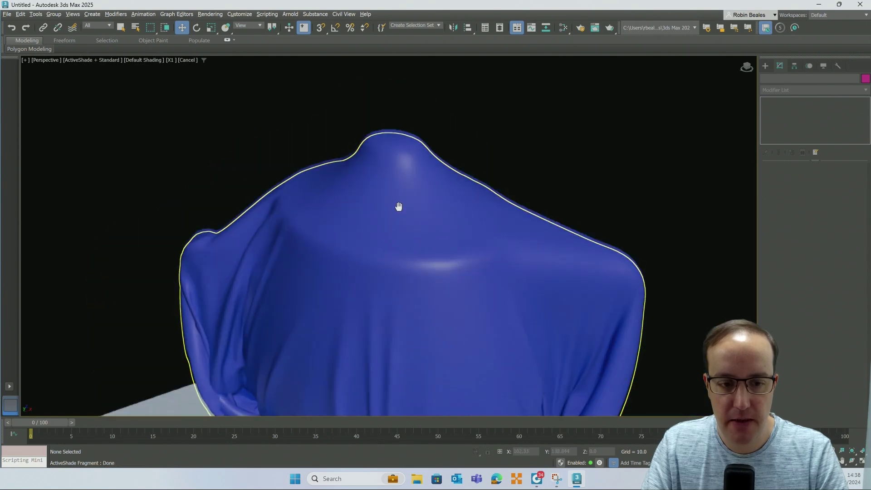
pyautogui.moveTo(397, 230); pyautogui.dragTo(397, 237, button='middle')
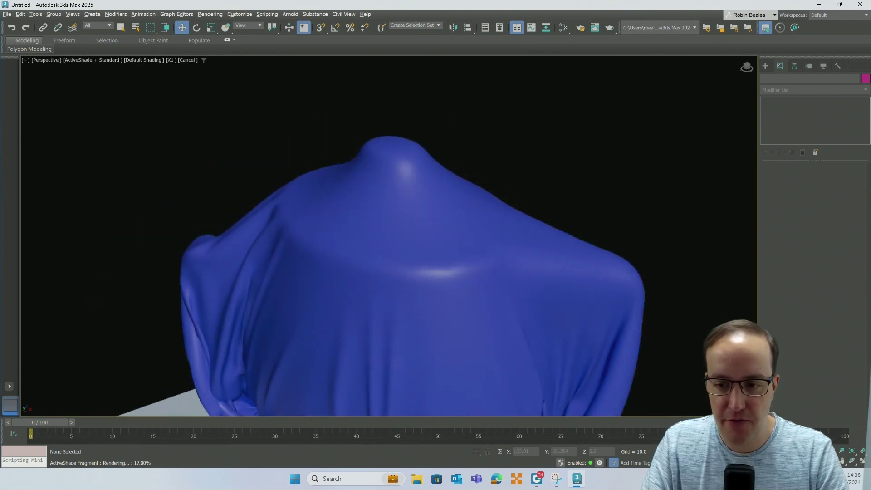
# Play the wax pour, step back to frame 33, then end the live render.
pyautogui.press('/')
pyautogui.press('w')
pyautogui.click(315, 406)
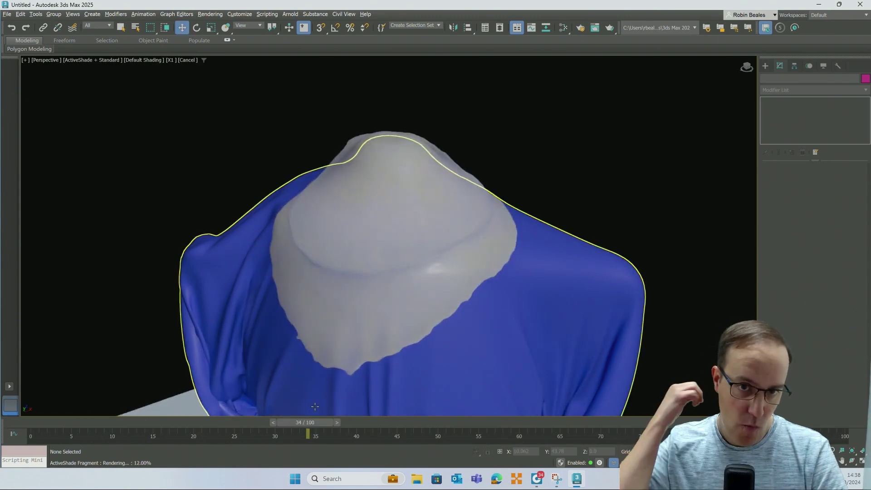
pyautogui.moveTo(309, 424); pyautogui.dragTo(211, 425)
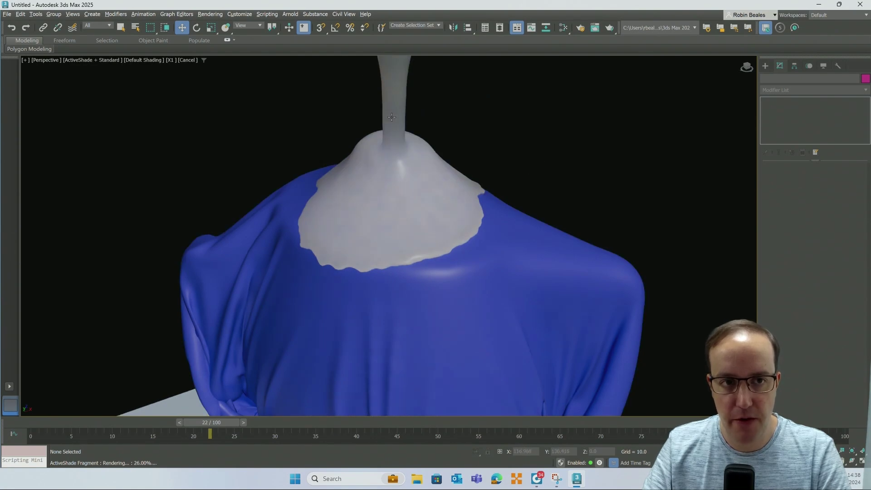
pyautogui.click(143, 60)
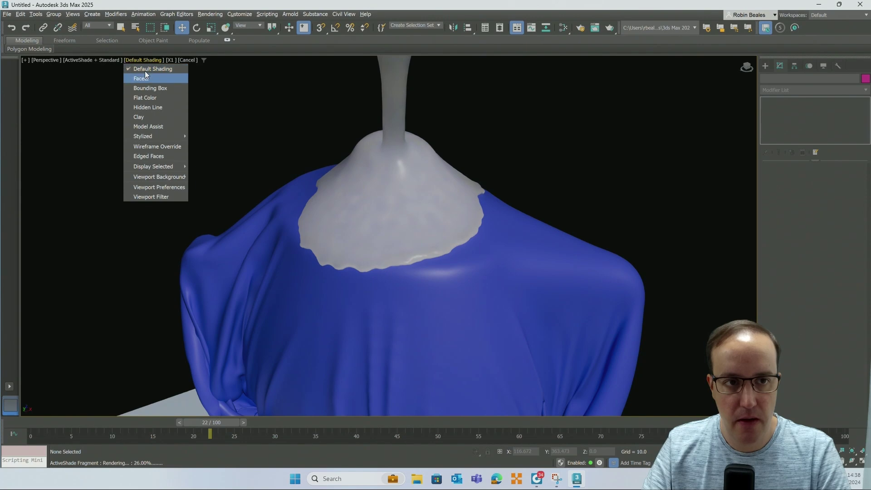
pyautogui.click(188, 60)
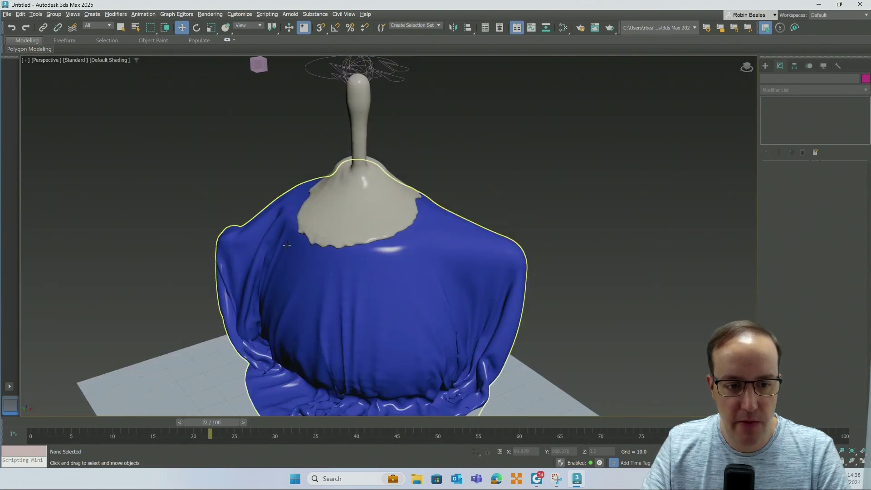
# Scrub the timeline from frame 11 forward to watch the wax spread over the cloth's top.
pyautogui.moveTo(220, 424); pyautogui.dragTo(243, 413)
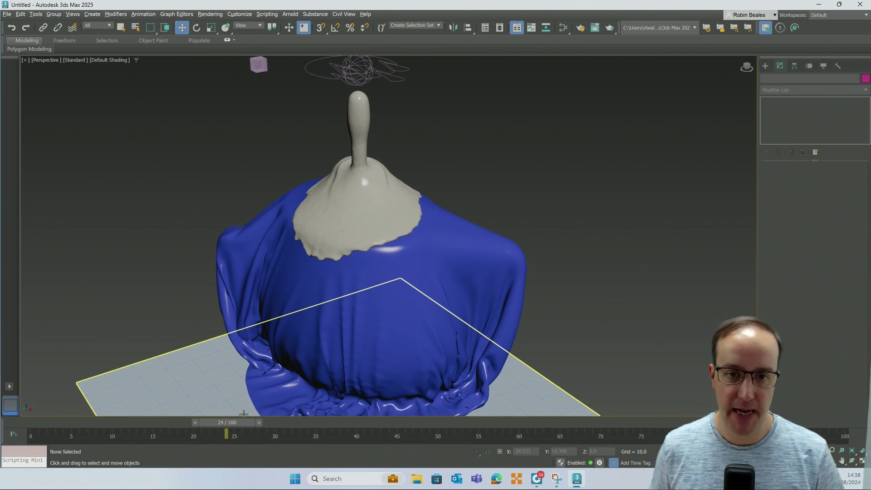
pyautogui.moveTo(227, 420); pyautogui.dragTo(331, 425)
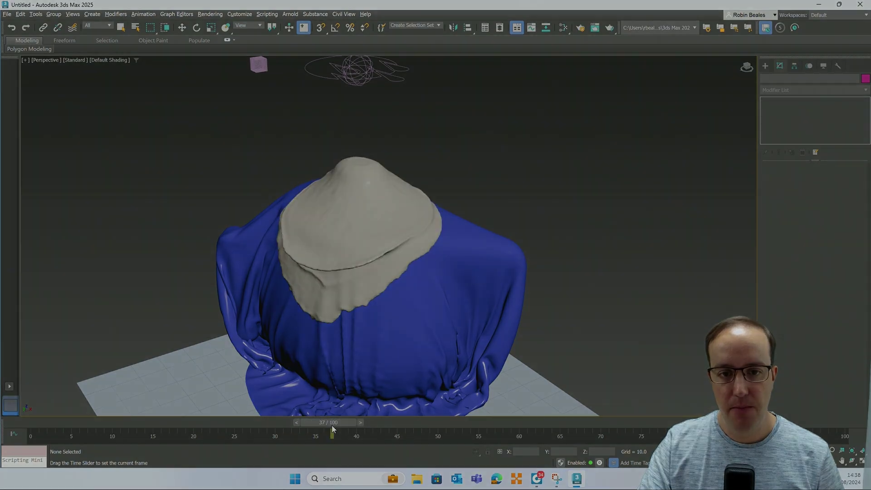